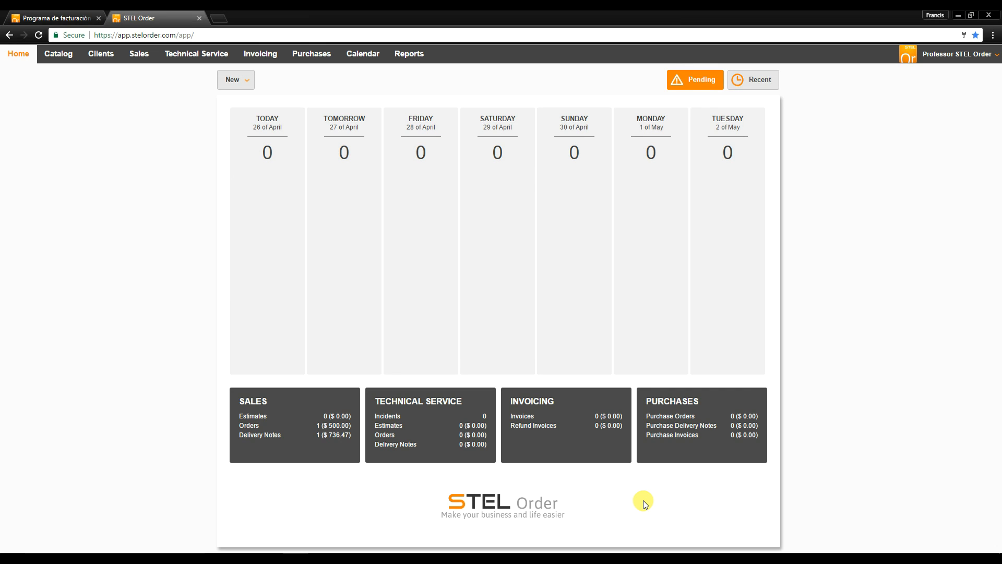
# - Look through the potential clients and clients listings in the Clients section
pyautogui.click(103, 52)
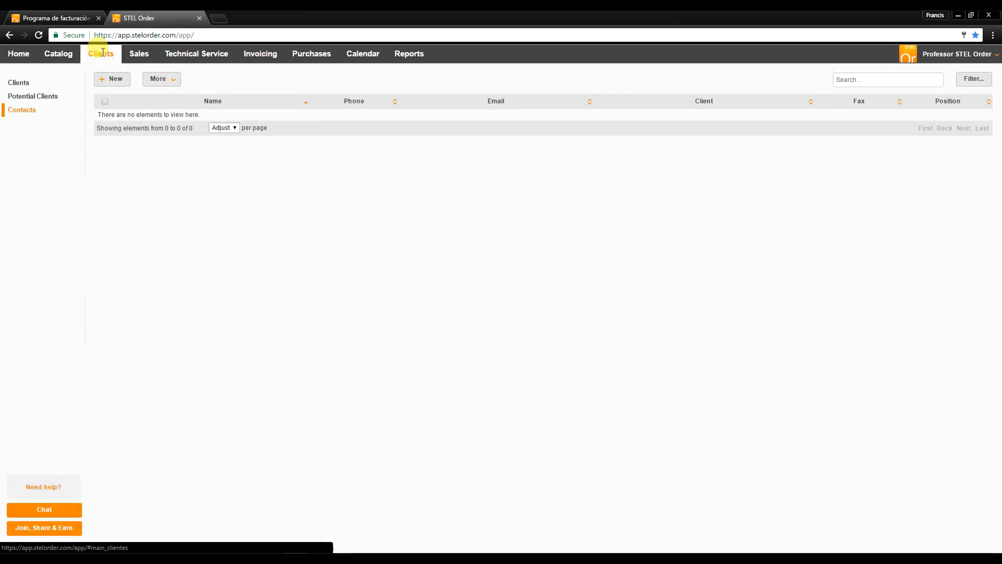
pyautogui.click(29, 97)
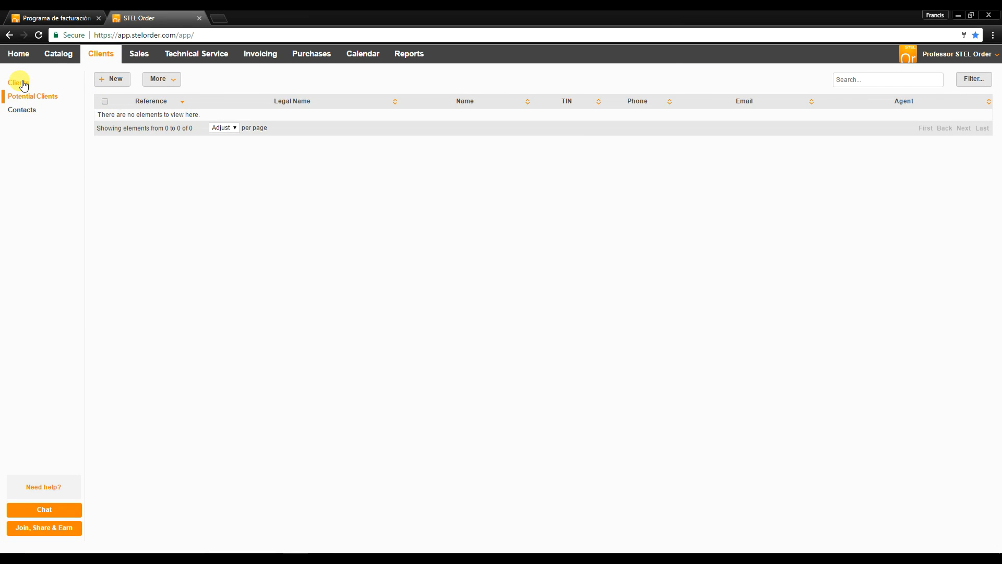
pyautogui.click(24, 83)
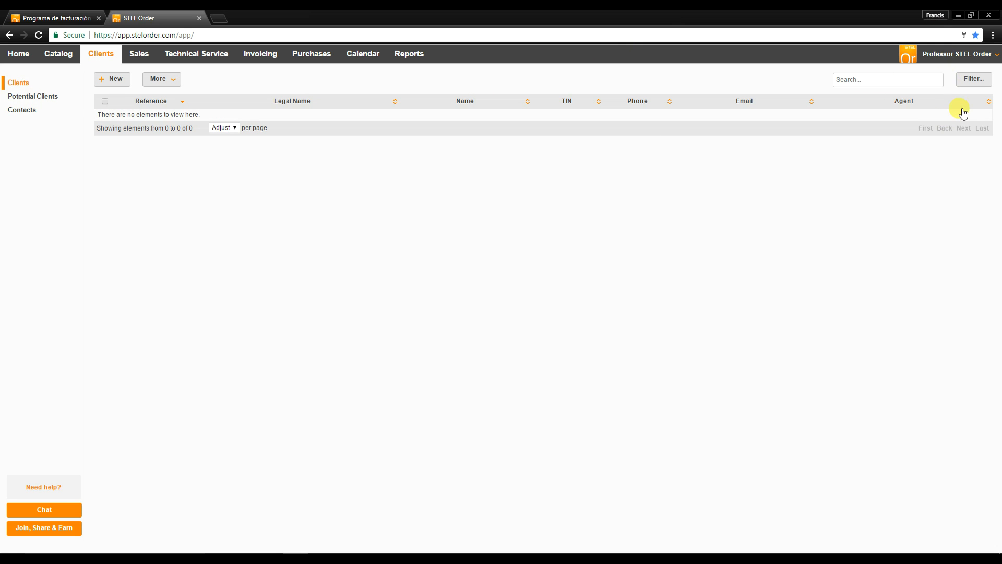
# - Open the Import/Export page in the account settings
pyautogui.click(948, 61)
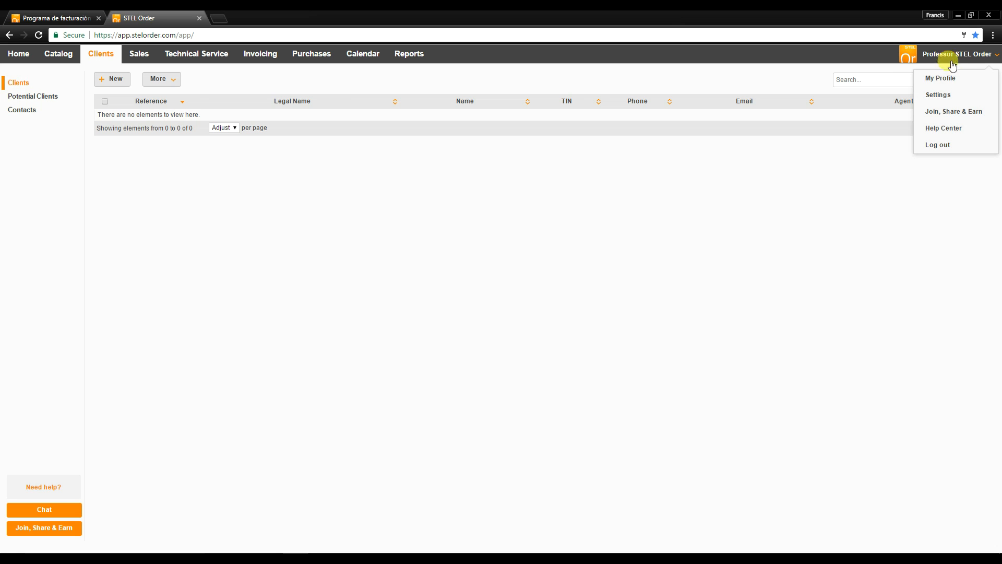
pyautogui.click(951, 96)
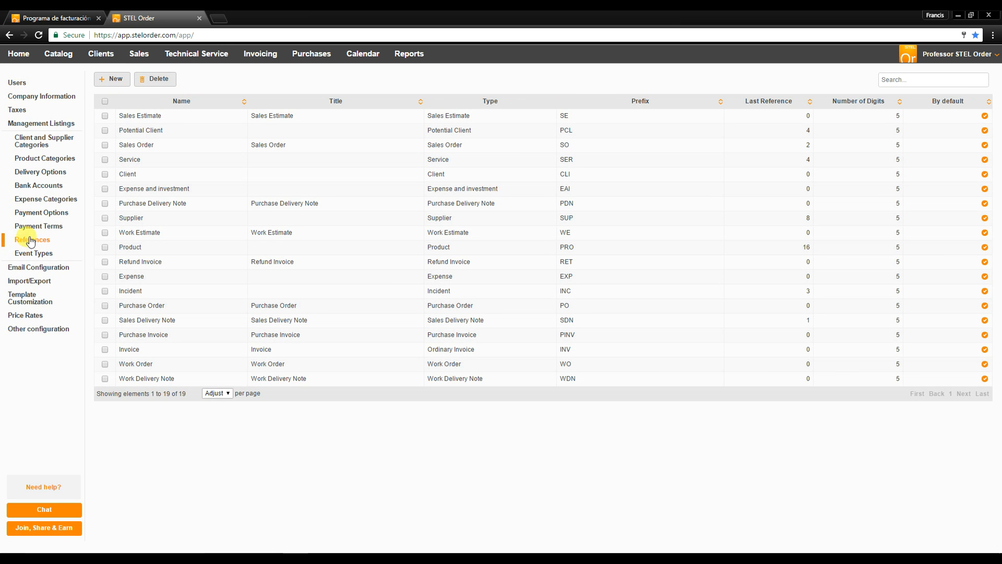
pyautogui.click(17, 83)
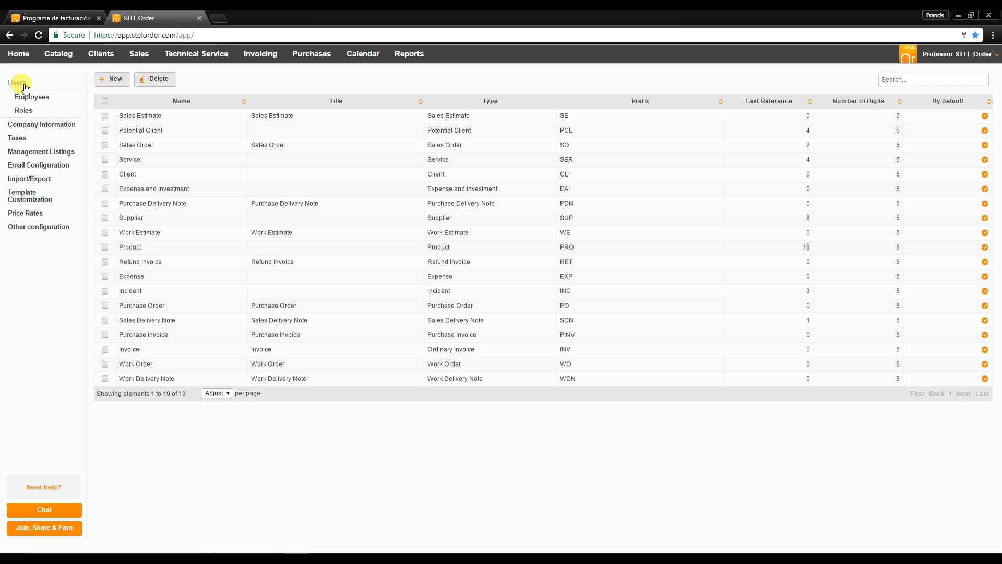
pyautogui.click(29, 181)
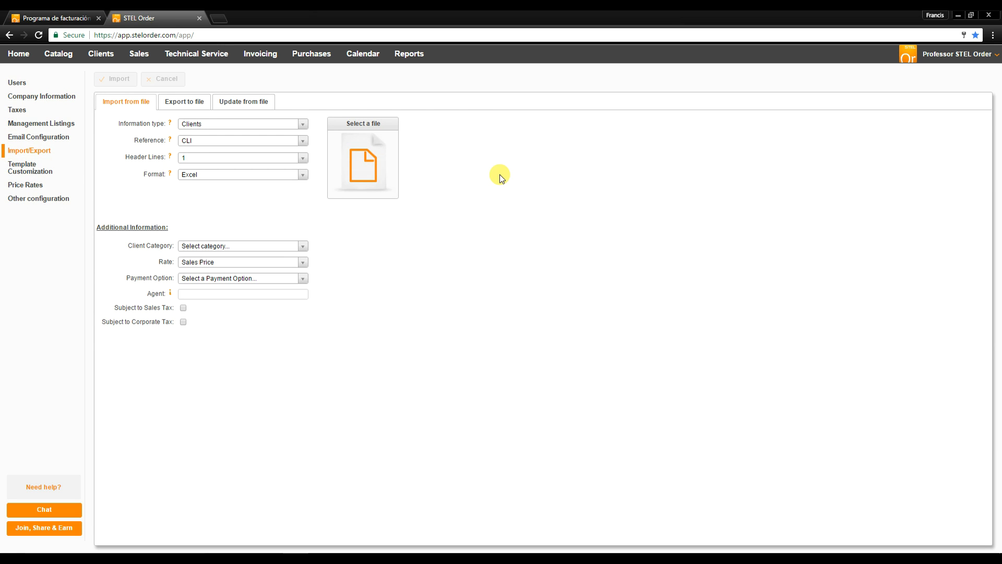
# - Set up the file import for Clients with the CLI reference, 1 header line and the Excel format
pyautogui.click(215, 124)
pyautogui.click(214, 123)
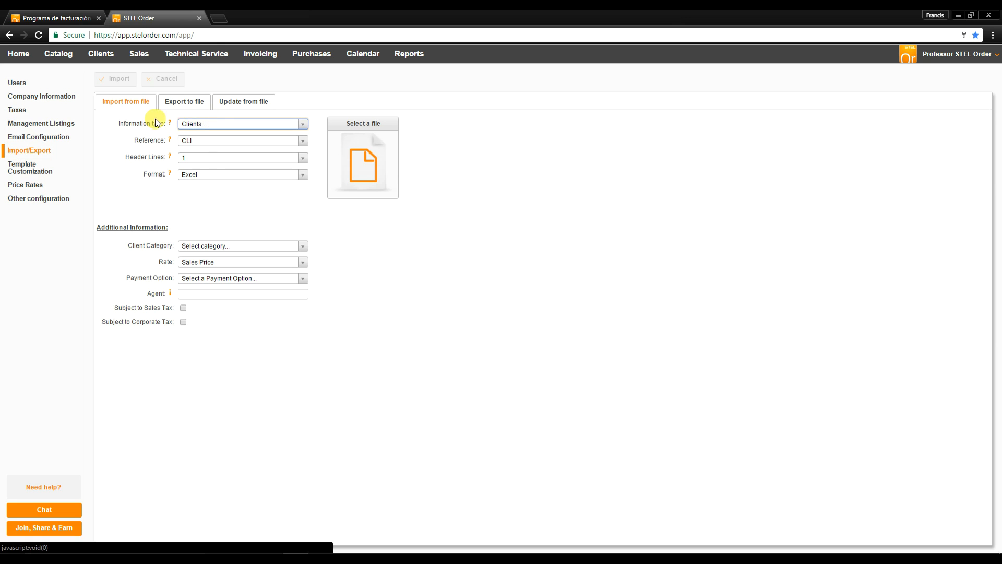
pyautogui.click(199, 139)
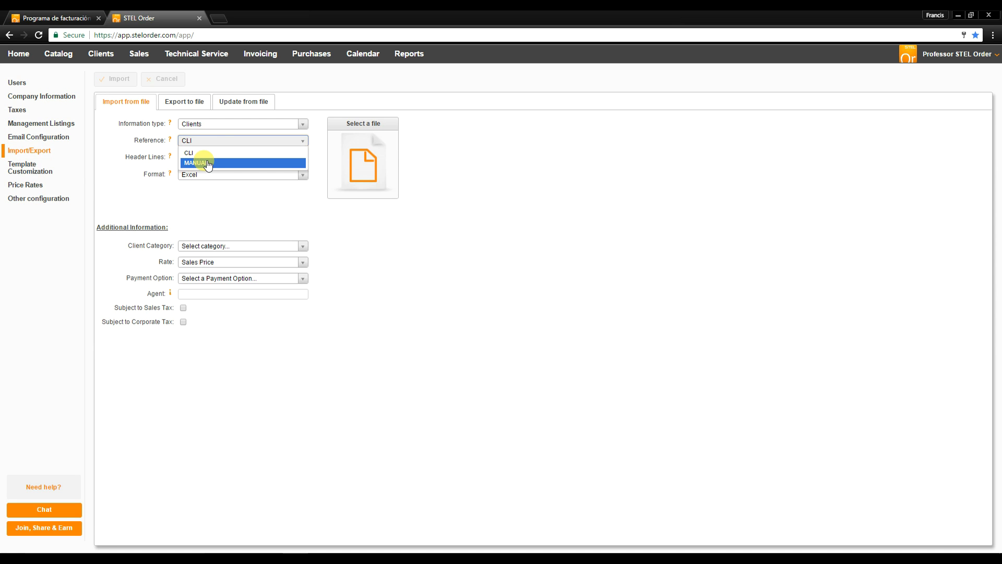
pyautogui.click(130, 157)
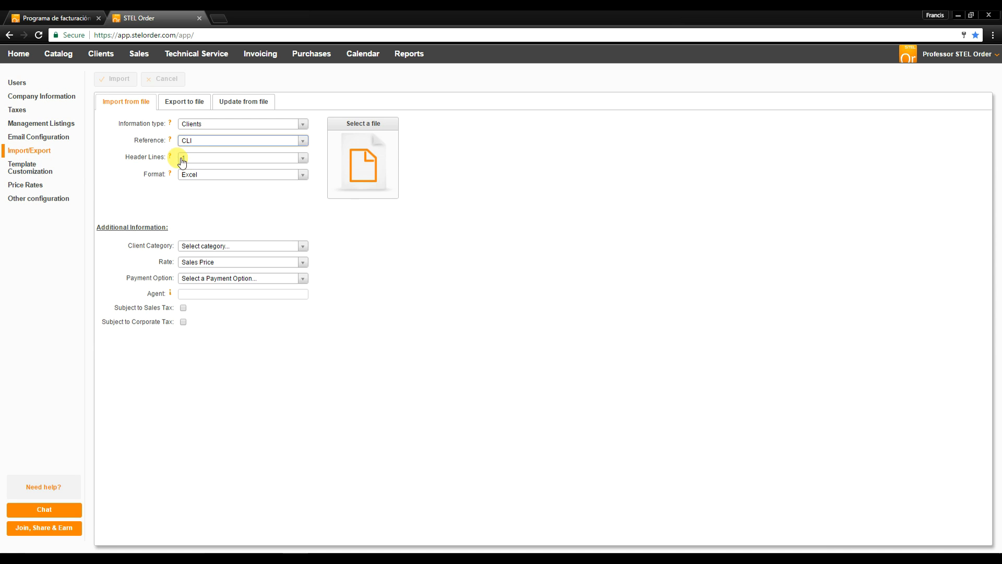
pyautogui.click(217, 163)
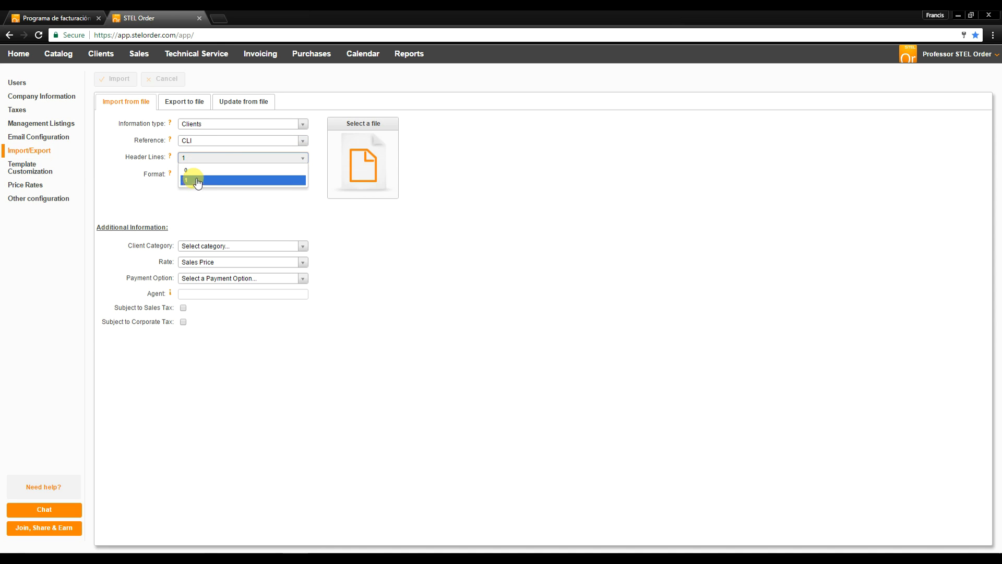
pyautogui.click(117, 158)
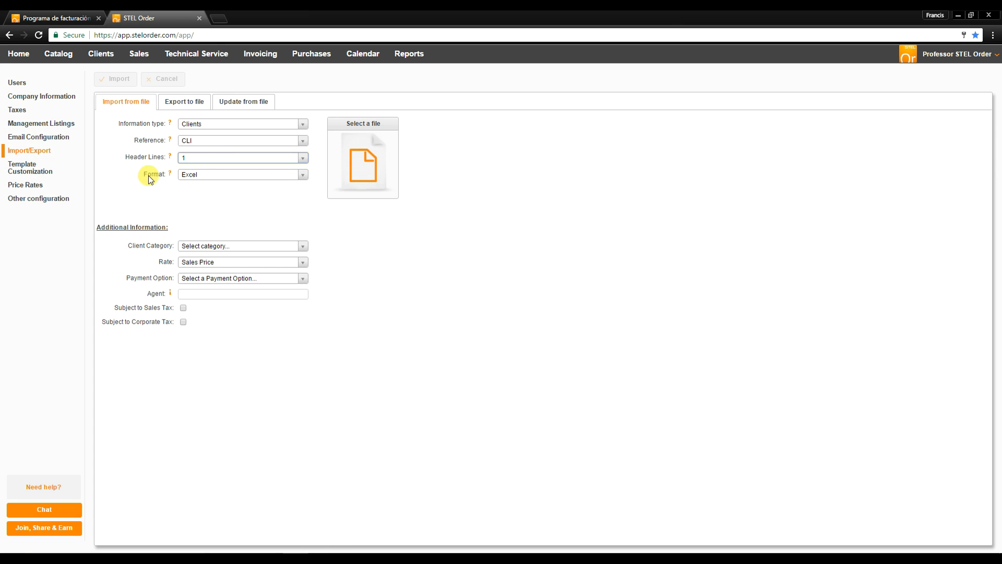
pyautogui.click(214, 175)
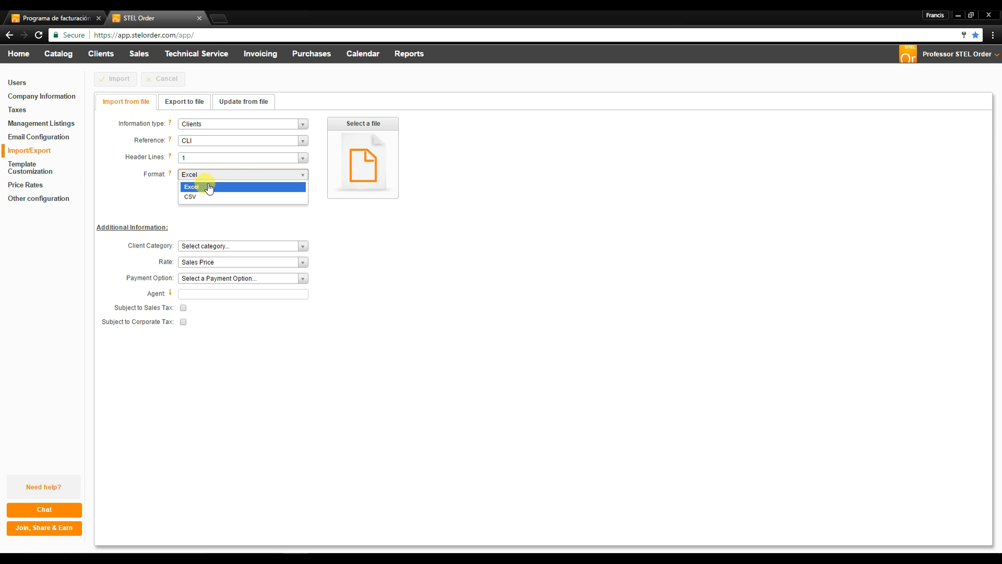
pyautogui.click(208, 187)
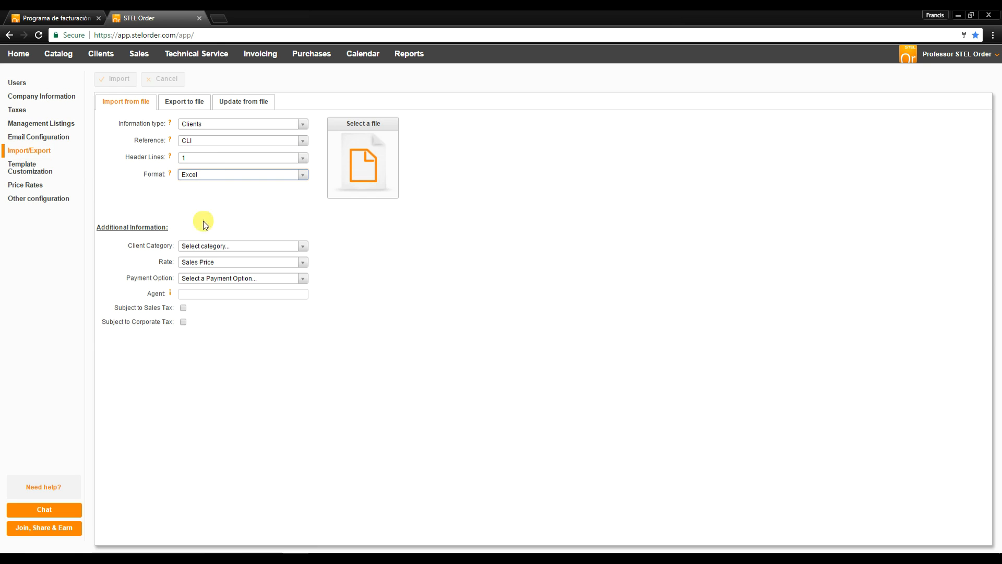
# - Create a client category named New Clients for the import and choose New Client Rate as the rate
pyautogui.click(214, 247)
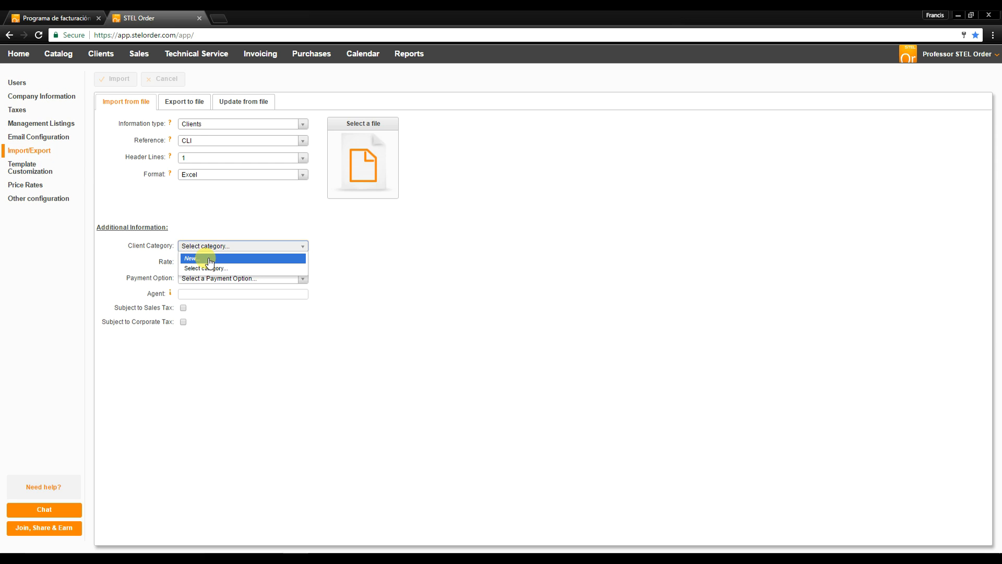
pyautogui.click(209, 259)
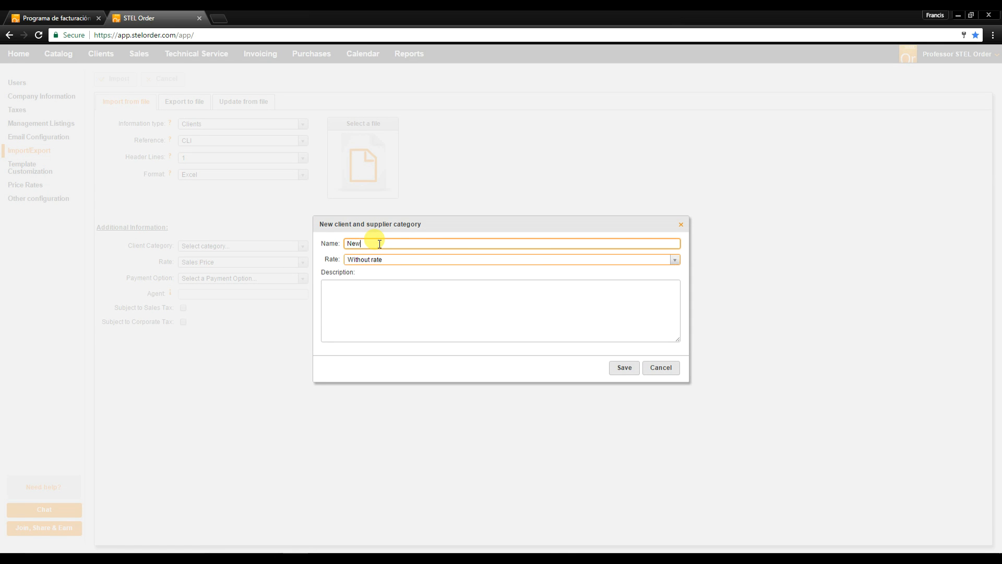
pyautogui.click(625, 368)
pyautogui.click(206, 263)
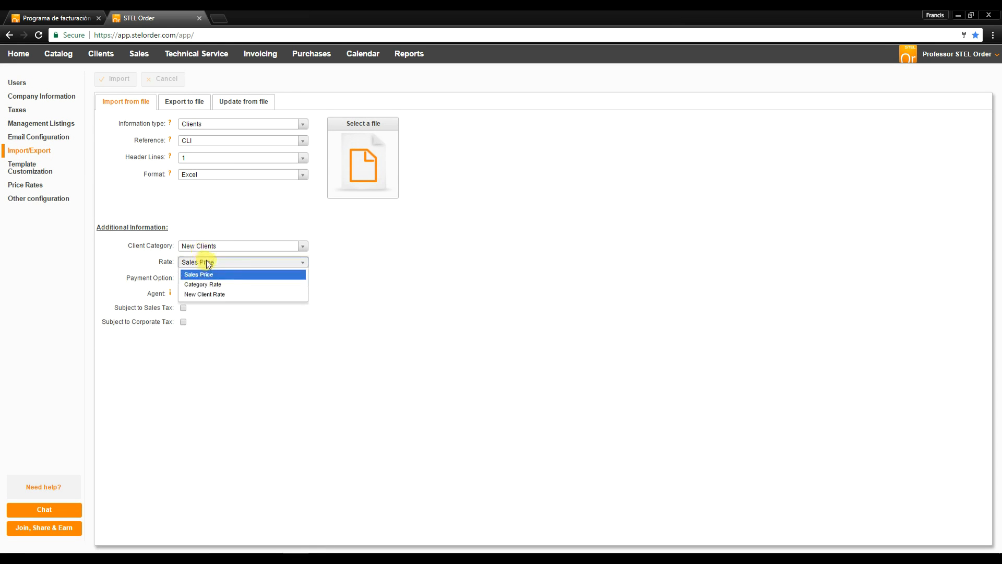
pyautogui.click(225, 294)
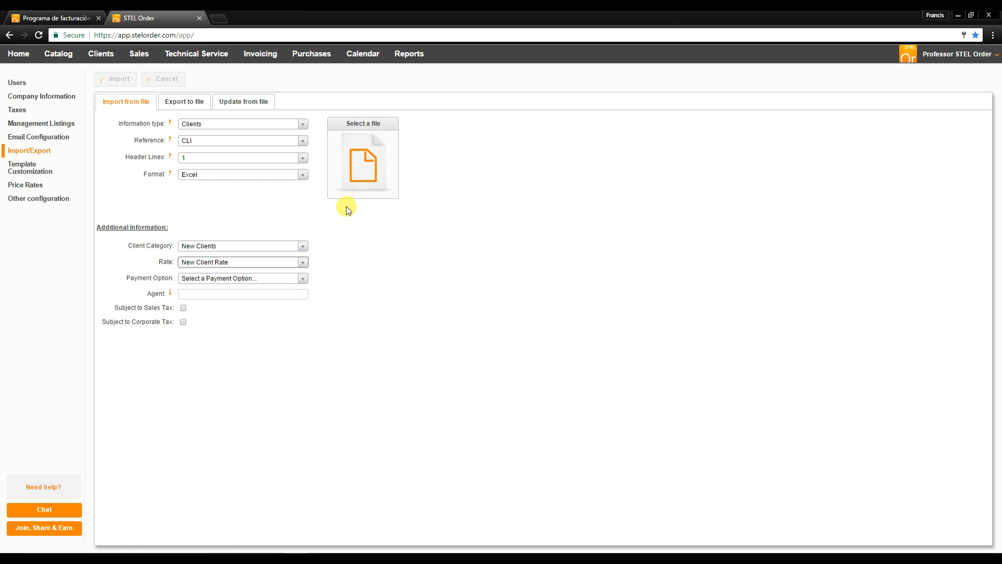
# - Assign the super admin employee as the agent for the imported clients
pyautogui.click(258, 284)
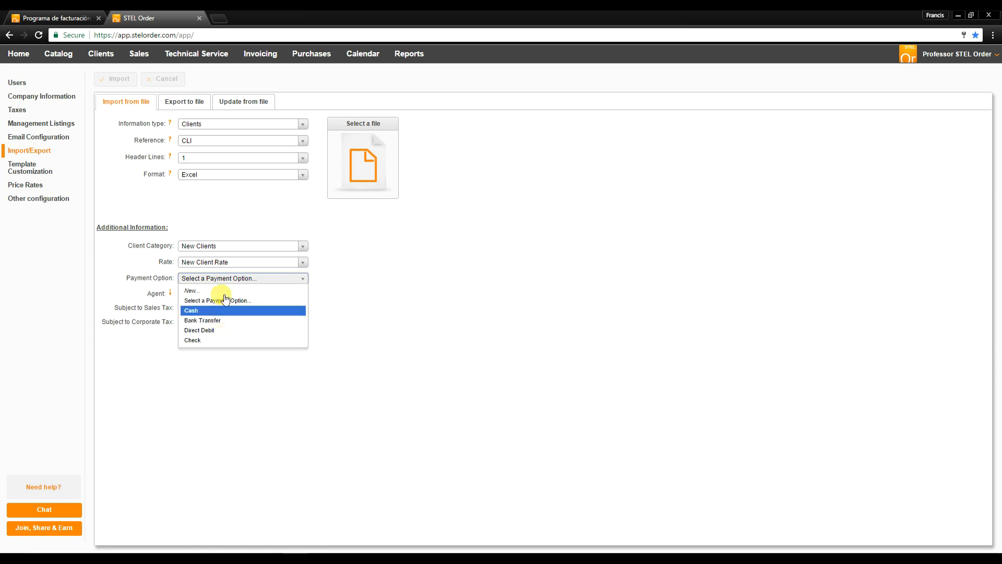
pyautogui.click(349, 261)
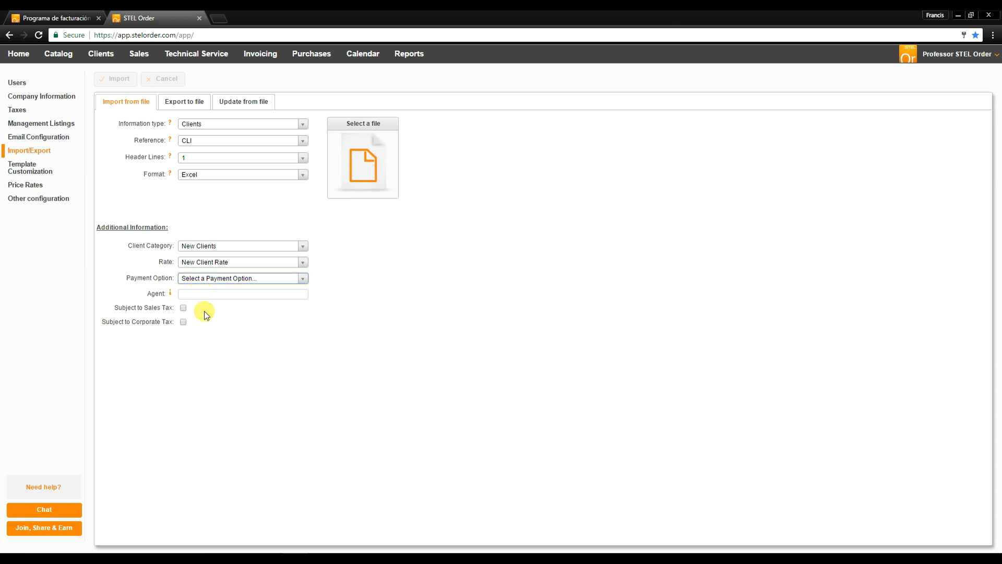
pyautogui.click(215, 294)
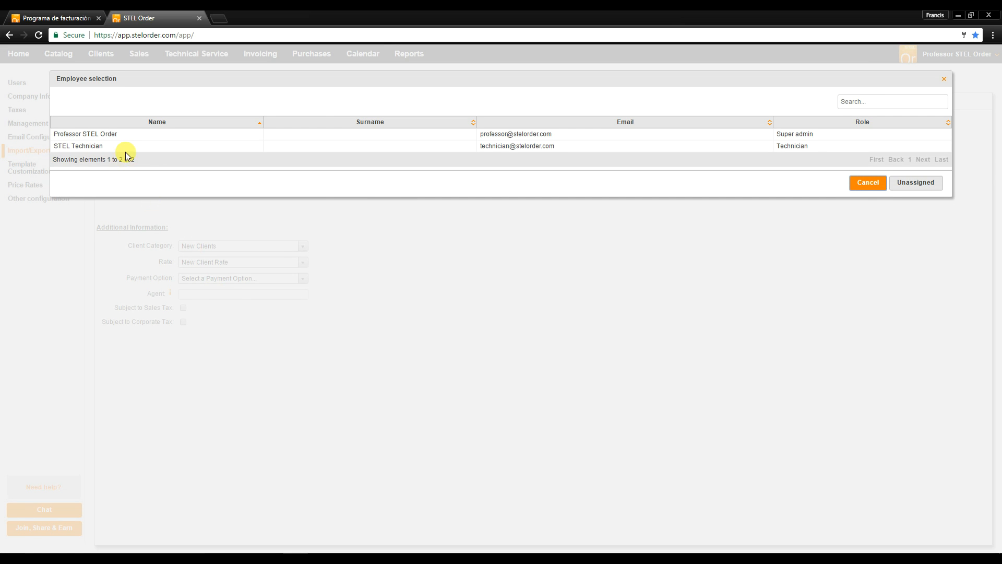
pyautogui.click(161, 135)
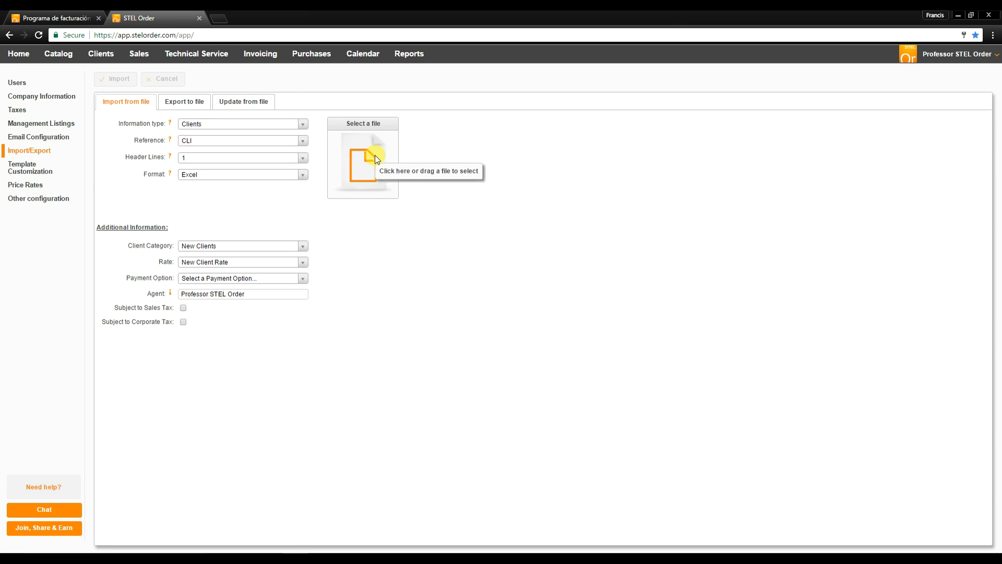
# - Load Clients.xlsx from the Company Data folder and map its Legal Name and Name columns to the matching fields
pyautogui.click(352, 167)
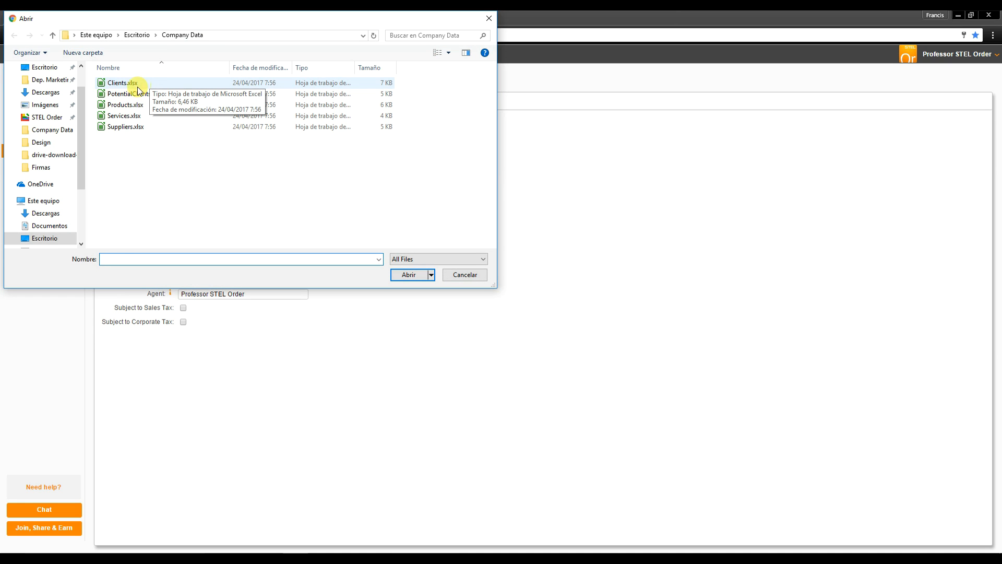
pyautogui.doubleClick(122, 83)
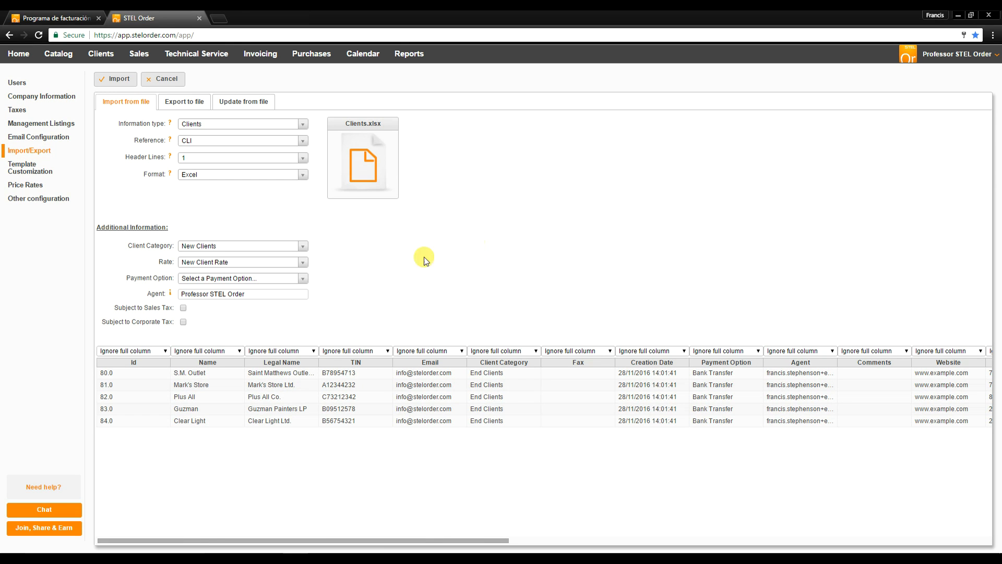
pyautogui.click(288, 352)
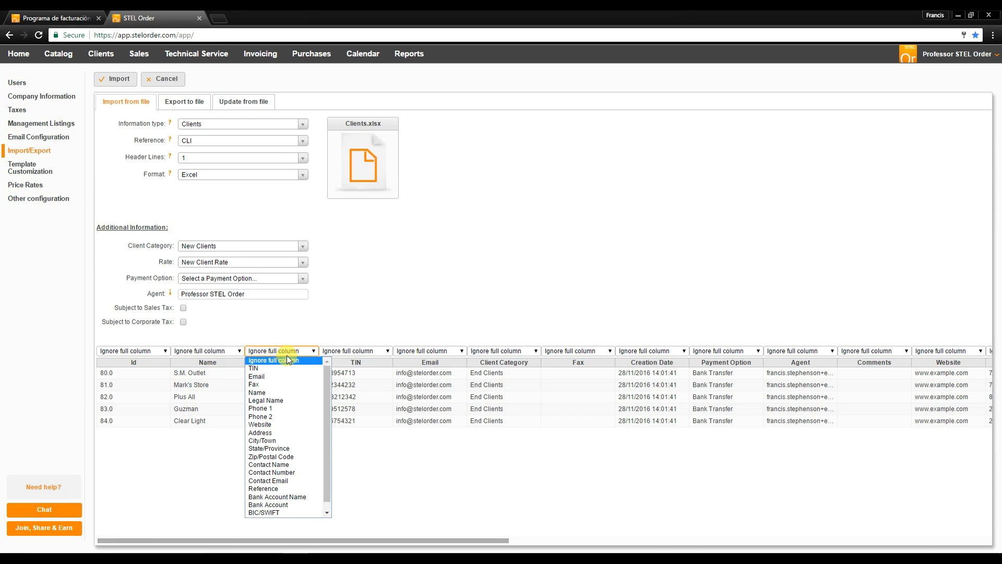
pyautogui.click(282, 399)
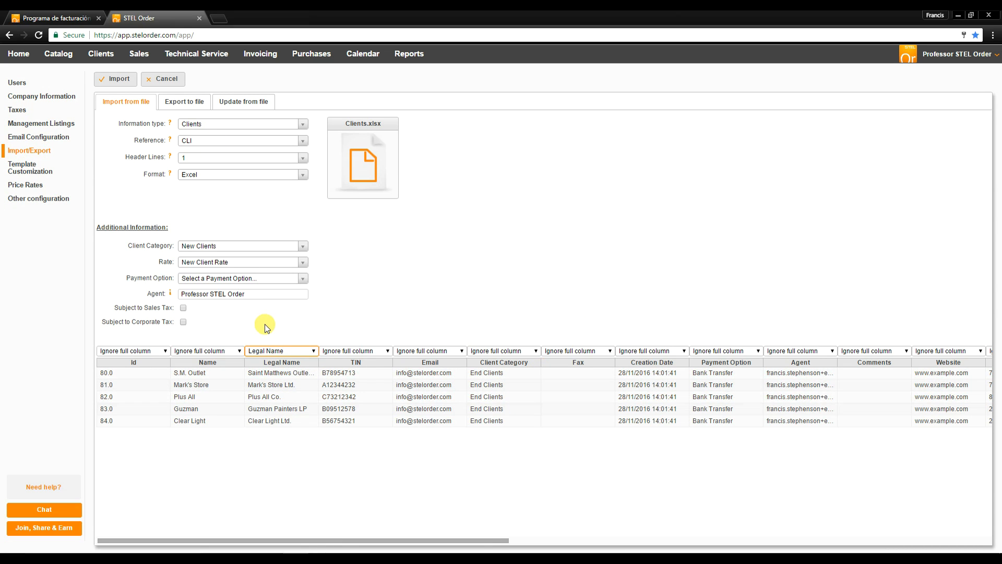
pyautogui.click(230, 354)
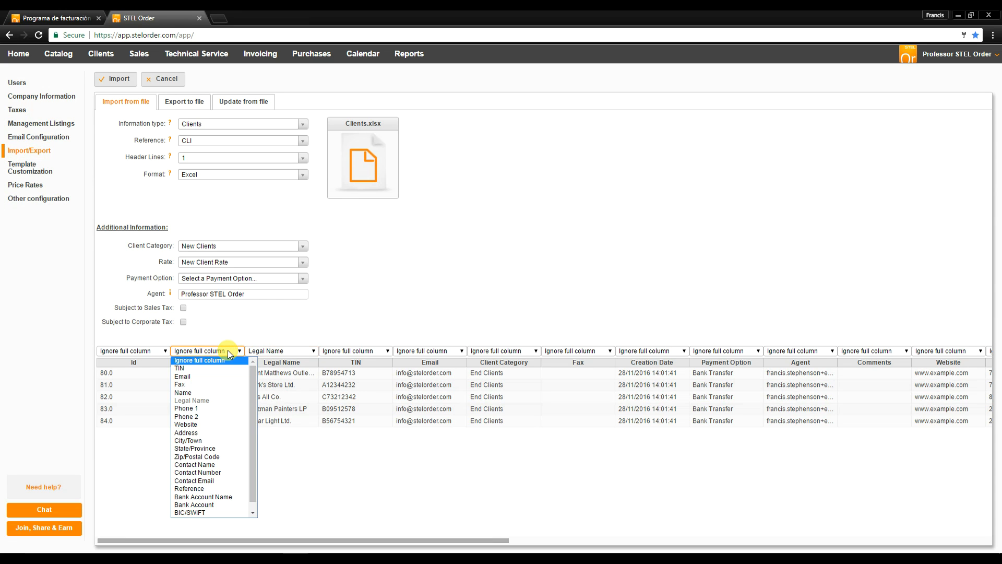
pyautogui.click(227, 390)
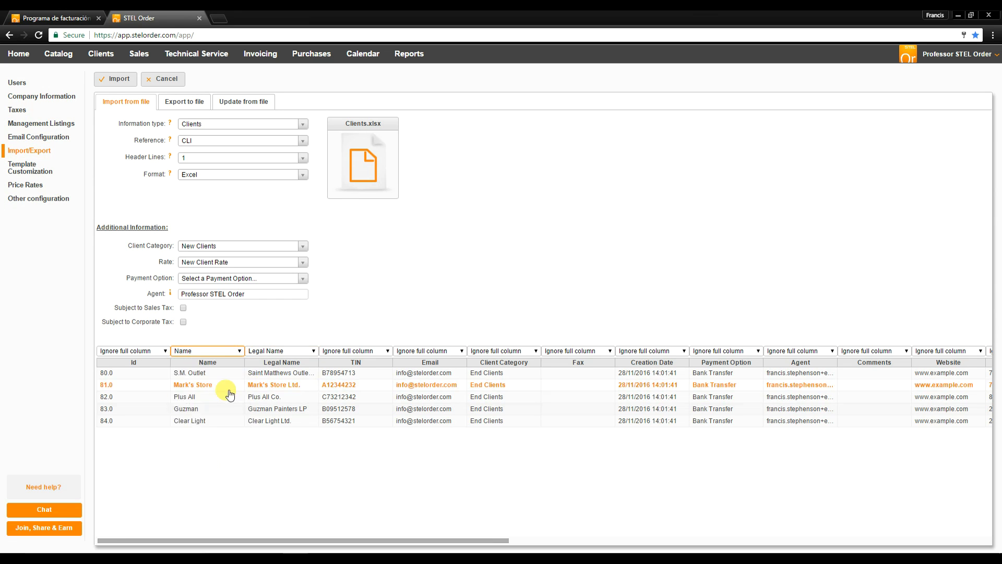
# - Map the file's TIN and Email columns to the TIN and Email fields
pyautogui.click(362, 351)
pyautogui.click(363, 350)
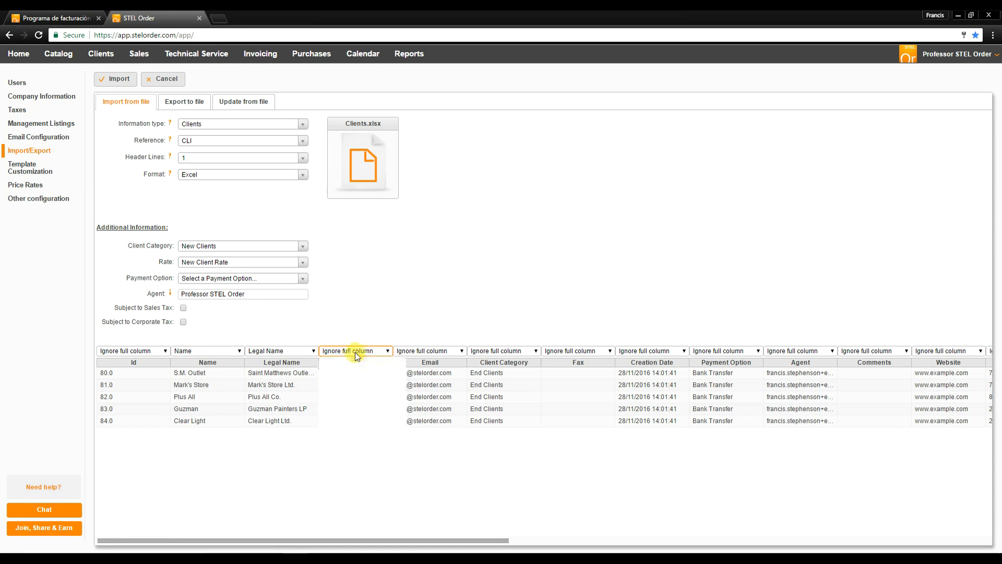
pyautogui.click(357, 352)
pyautogui.click(345, 377)
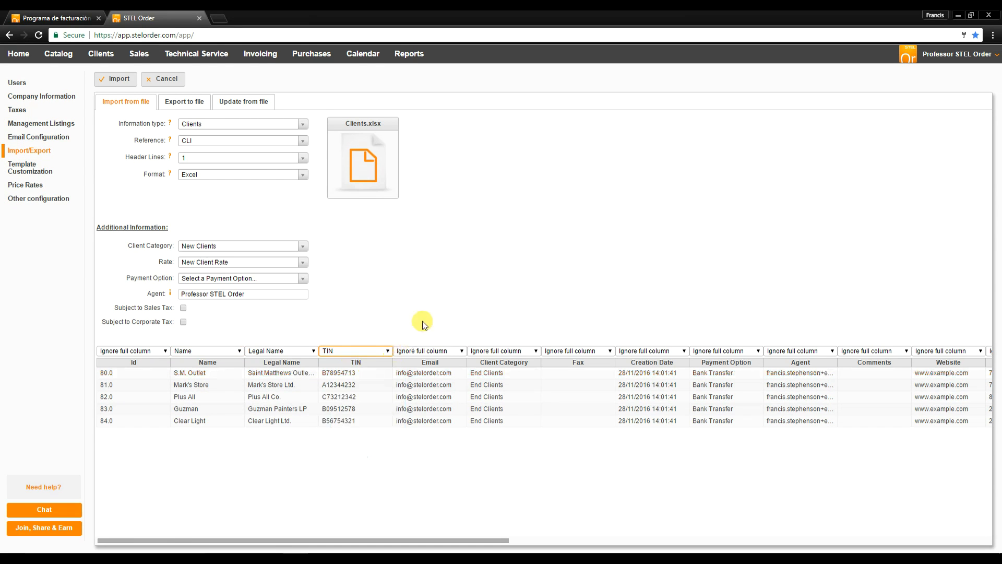
pyautogui.click(432, 352)
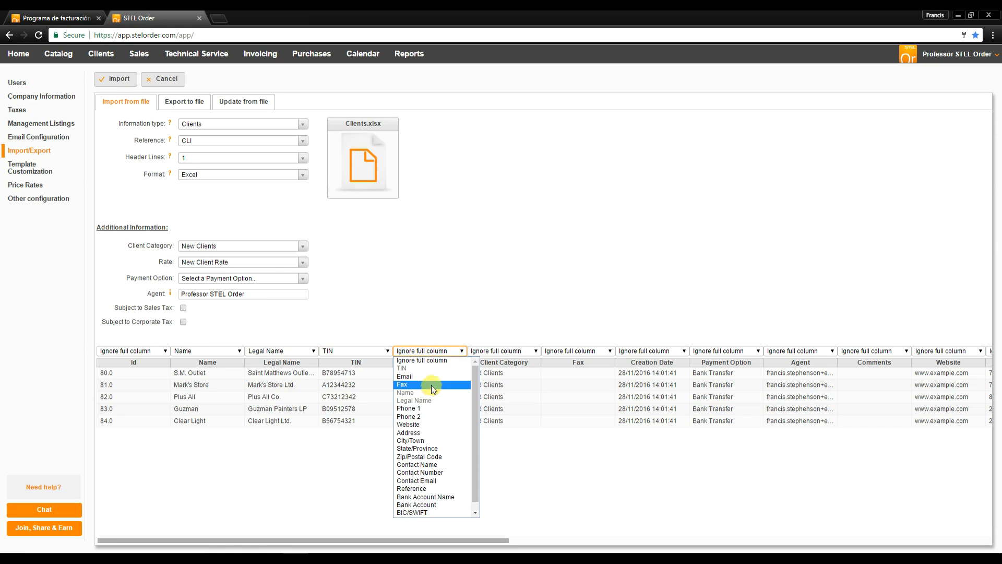
pyautogui.click(432, 376)
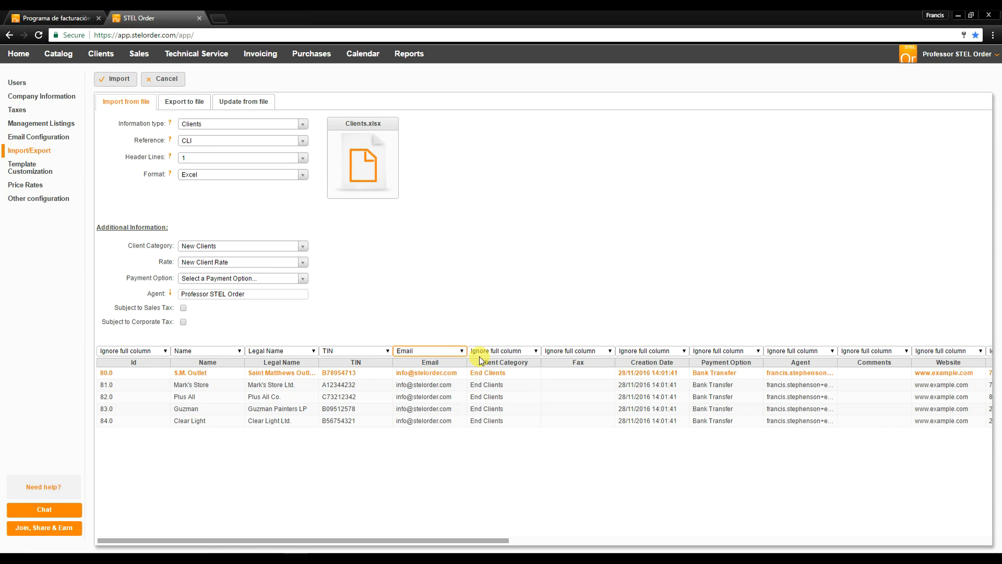
# - Map the file's Fax and Website columns to the Fax and Website fields
pyautogui.click(581, 352)
pyautogui.click(570, 385)
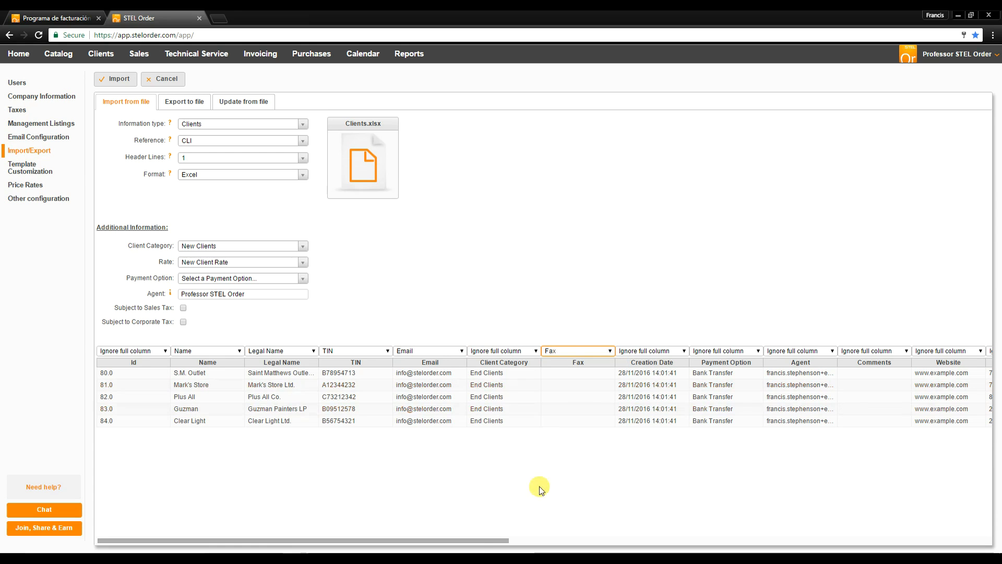
pyautogui.moveTo(493, 537); pyautogui.dragTo(592, 538)
pyautogui.moveTo(629, 535); pyautogui.dragTo(681, 533)
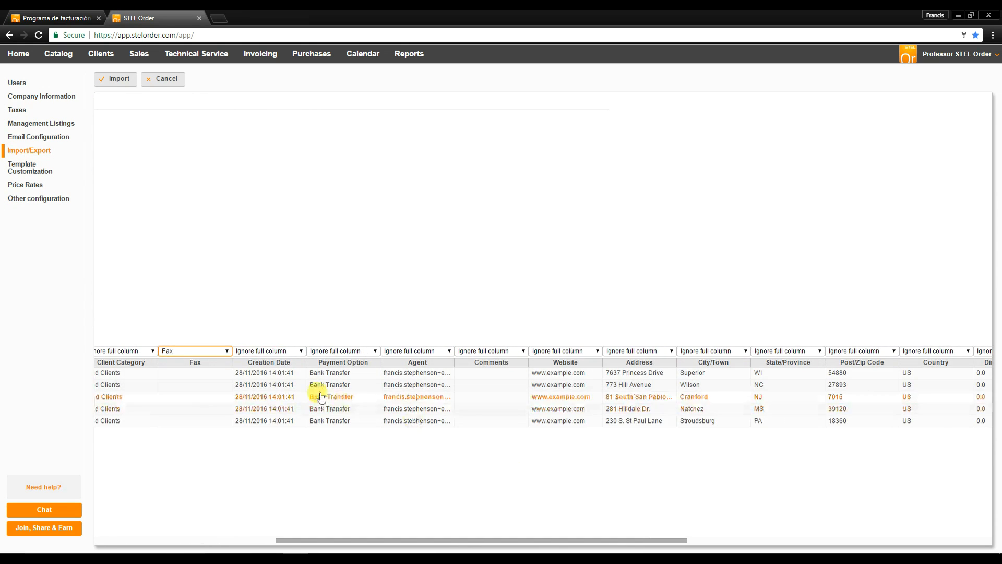
pyautogui.click(554, 351)
pyautogui.click(559, 425)
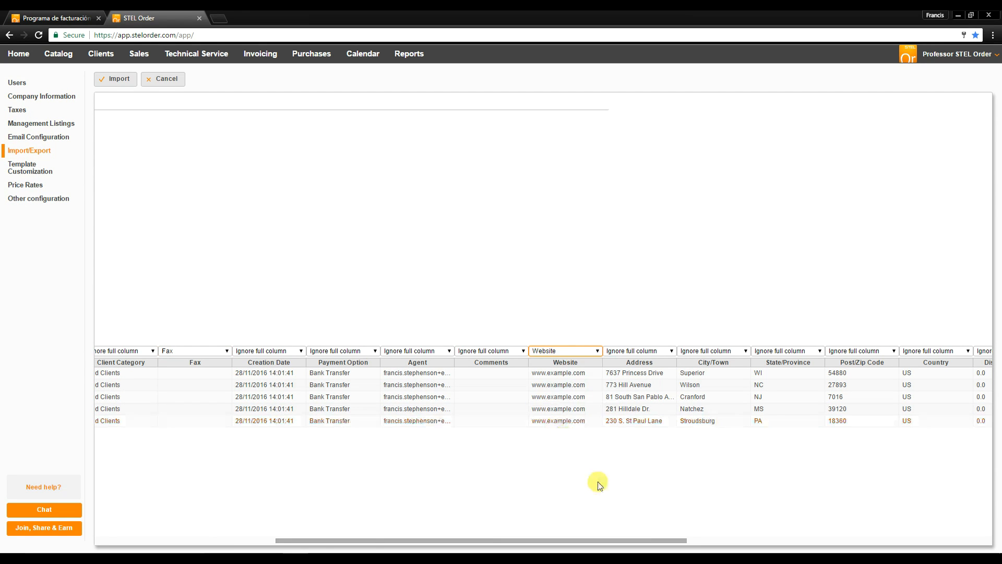
# - Map the file's Address and City/Town columns to the Address and City/Town fields
pyautogui.click(645, 350)
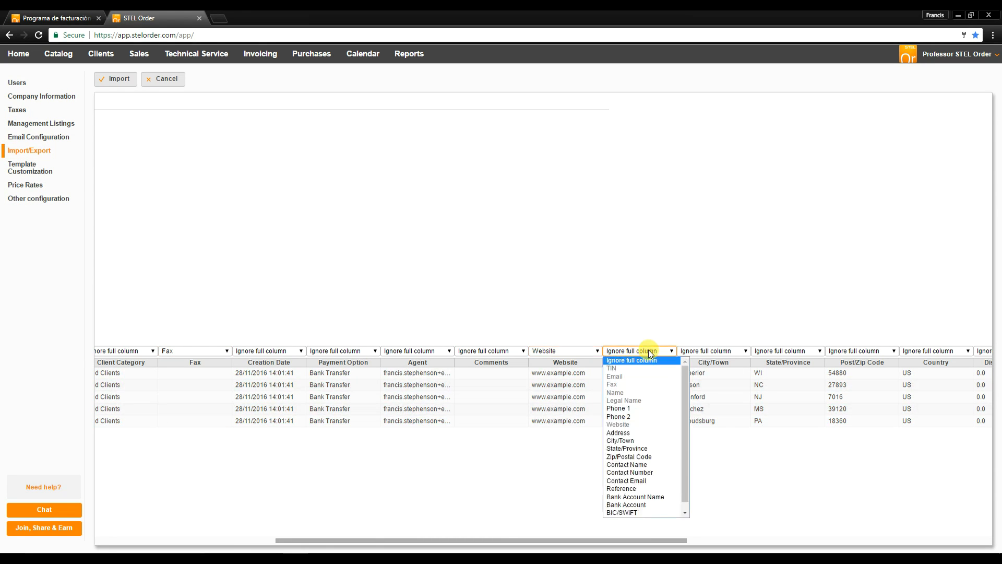
pyautogui.click(631, 436)
pyautogui.click(709, 349)
pyautogui.click(709, 348)
pyautogui.click(717, 350)
pyautogui.click(717, 349)
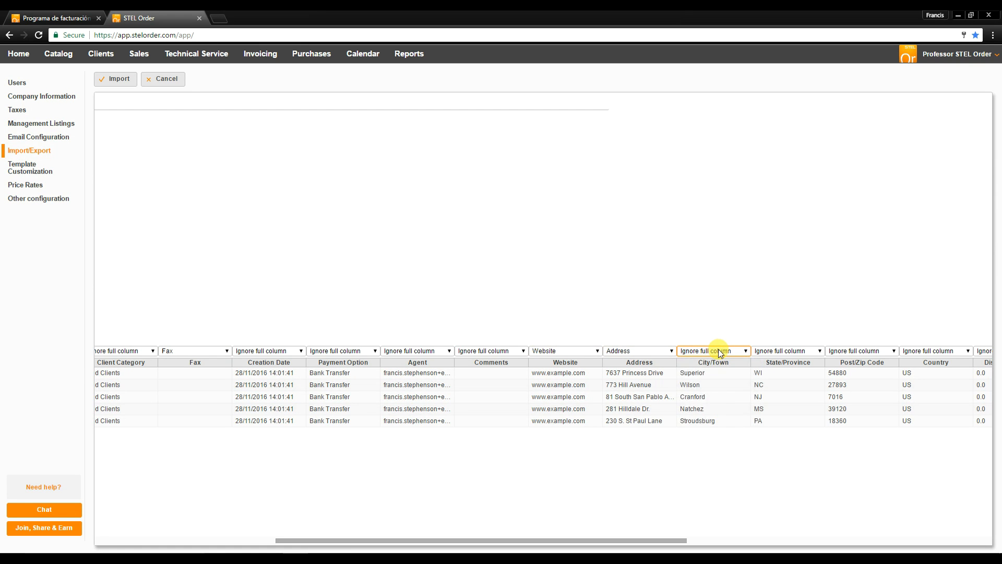
pyautogui.click(715, 351)
pyautogui.click(709, 441)
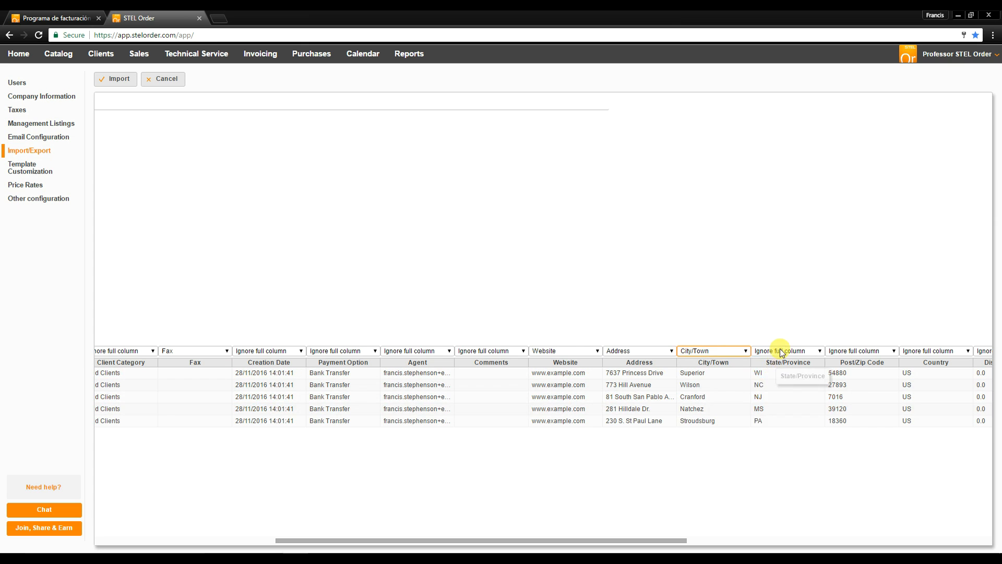
# - Map the file's State/Province column to State/Province and its Post/Zip Code column to Zip/Postal Code
pyautogui.click(777, 350)
pyautogui.click(775, 449)
pyautogui.moveTo(673, 546); pyautogui.dragTo(803, 543)
pyautogui.click(605, 351)
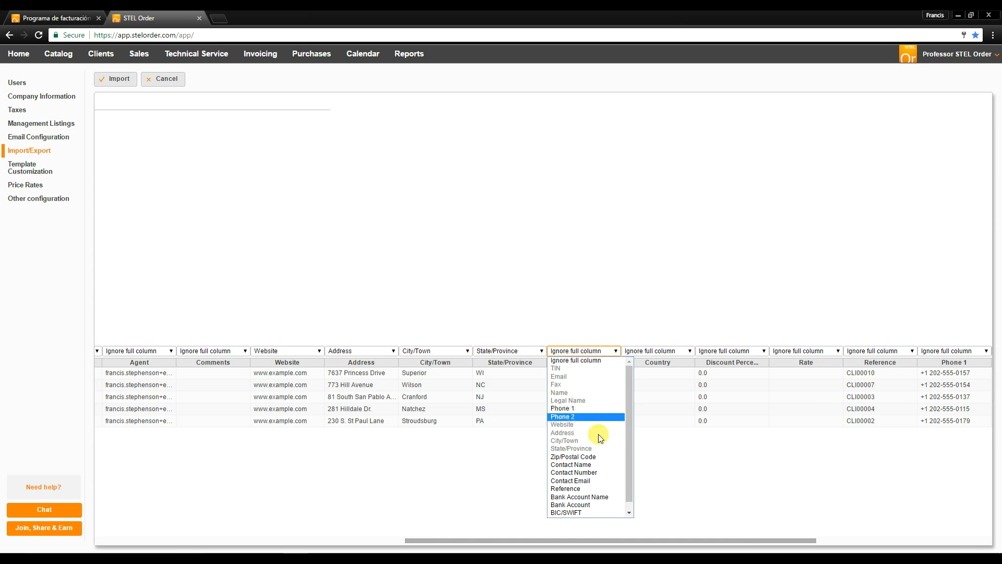
pyautogui.click(595, 456)
pyautogui.click(667, 350)
pyautogui.click(701, 318)
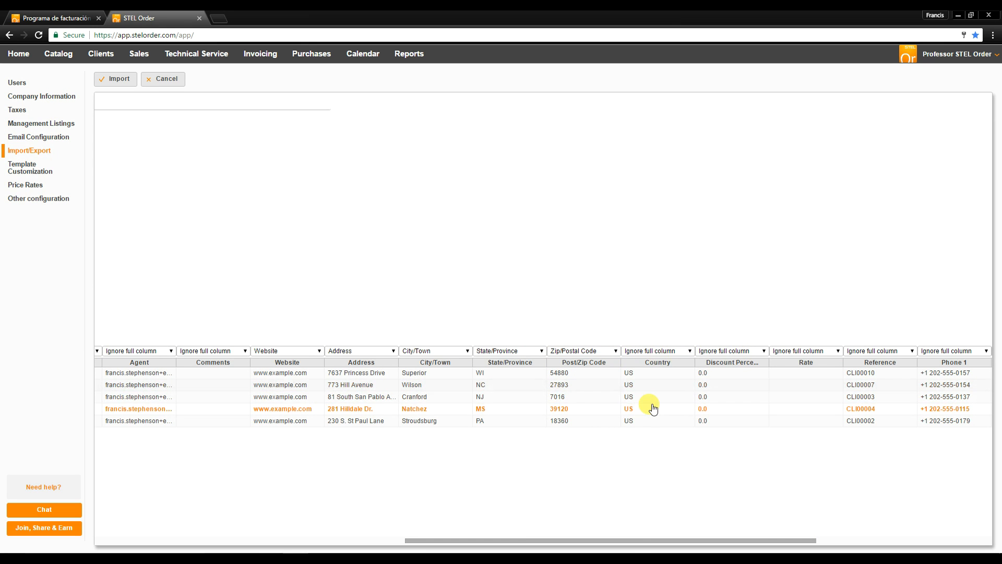
pyautogui.click(733, 352)
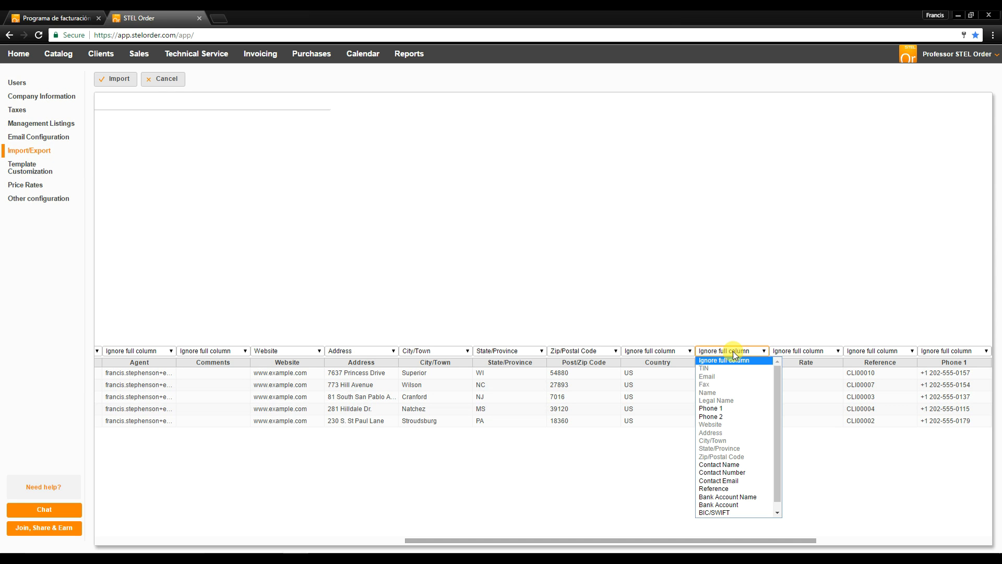
pyautogui.click(733, 353)
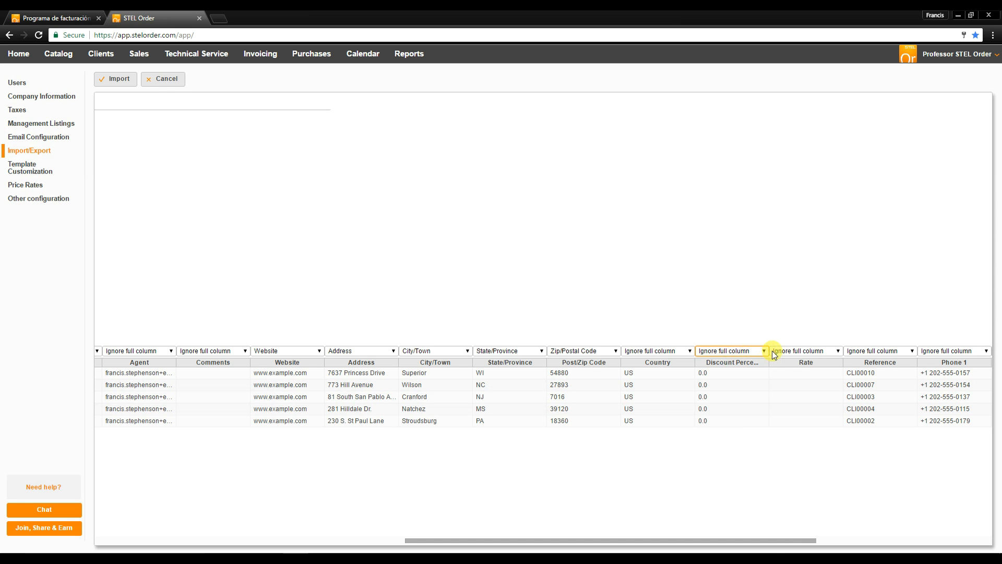
# - Map the file's Reference, Phone 1 and Phone 2 columns to the fields of the same names
pyautogui.moveTo(777, 541); pyautogui.dragTo(858, 541)
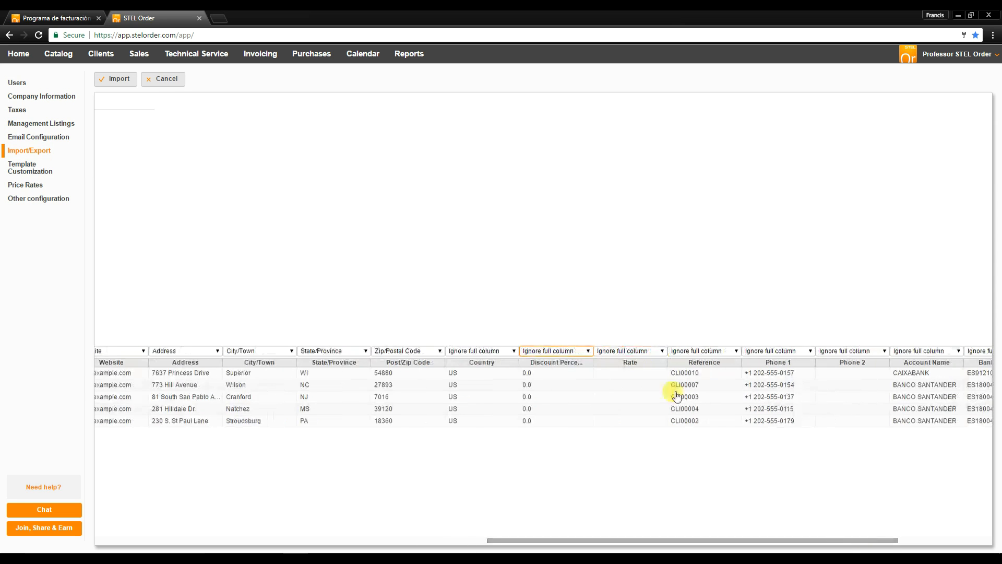
pyautogui.click(705, 354)
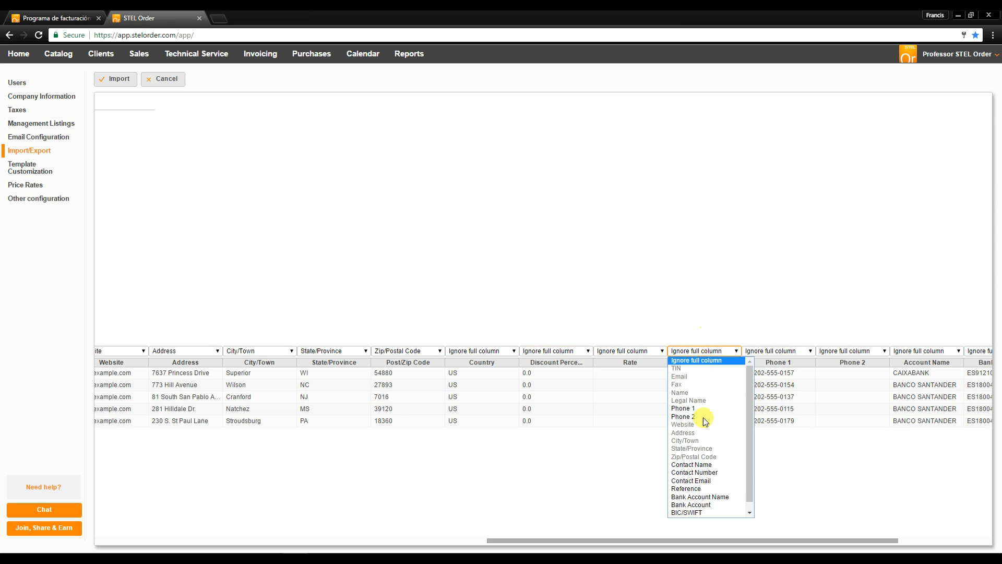
pyautogui.click(706, 491)
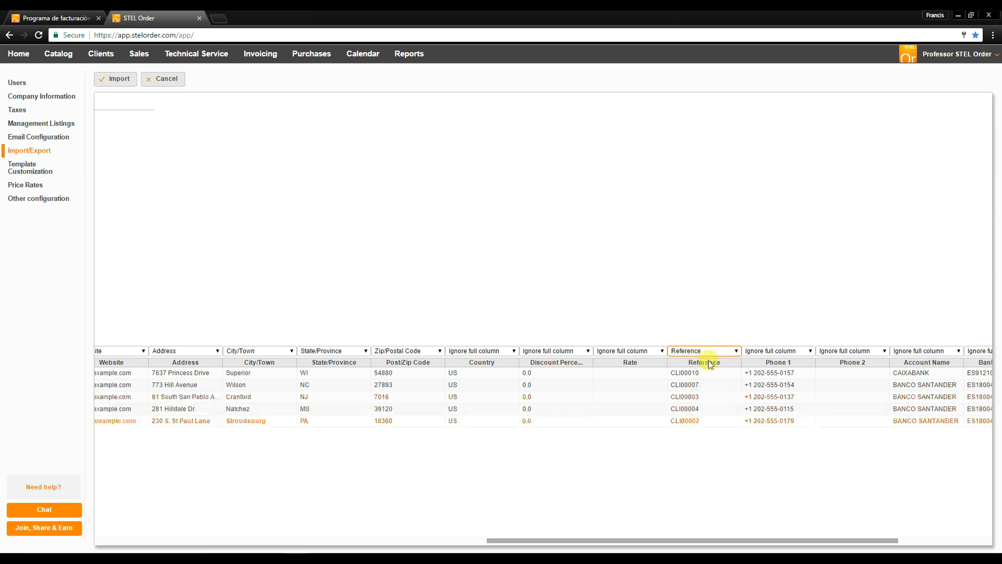
pyautogui.click(763, 350)
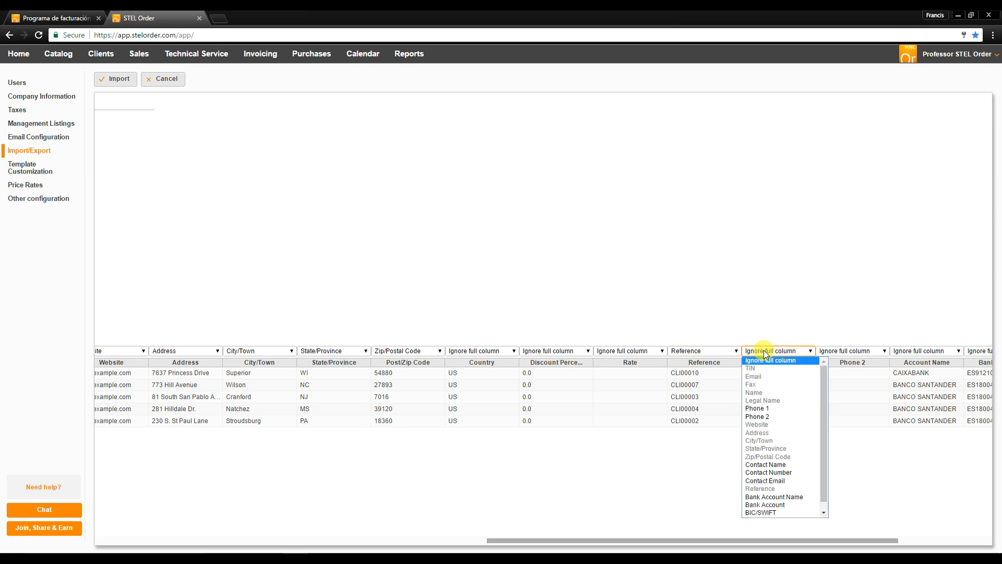
pyautogui.click(769, 409)
pyautogui.click(867, 351)
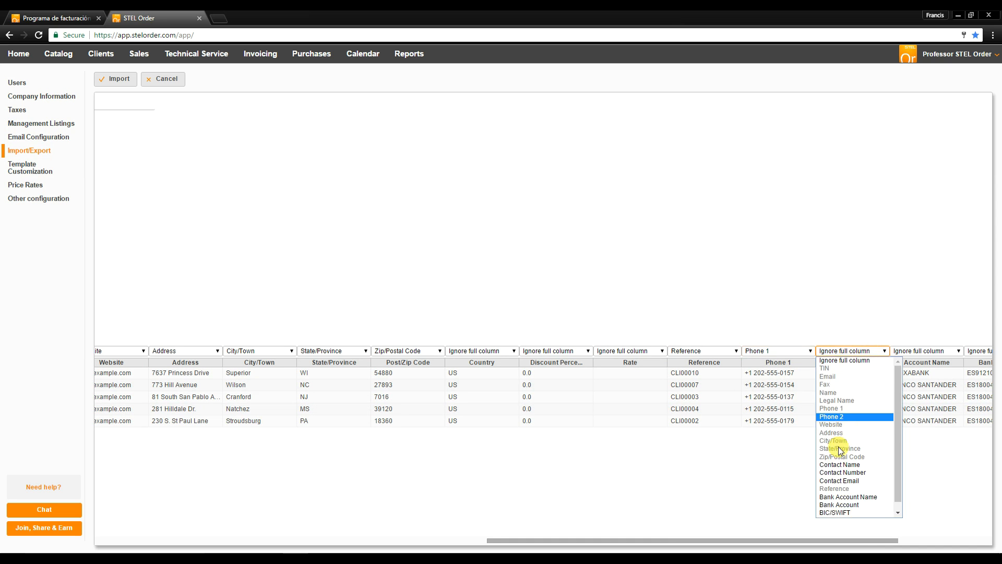
pyautogui.click(834, 416)
# - Map the Account Name column to Bank Account Name, and the Bank Account and BIC/SWIFT columns to their matching fields
pyautogui.moveTo(859, 541); pyautogui.dragTo(947, 541)
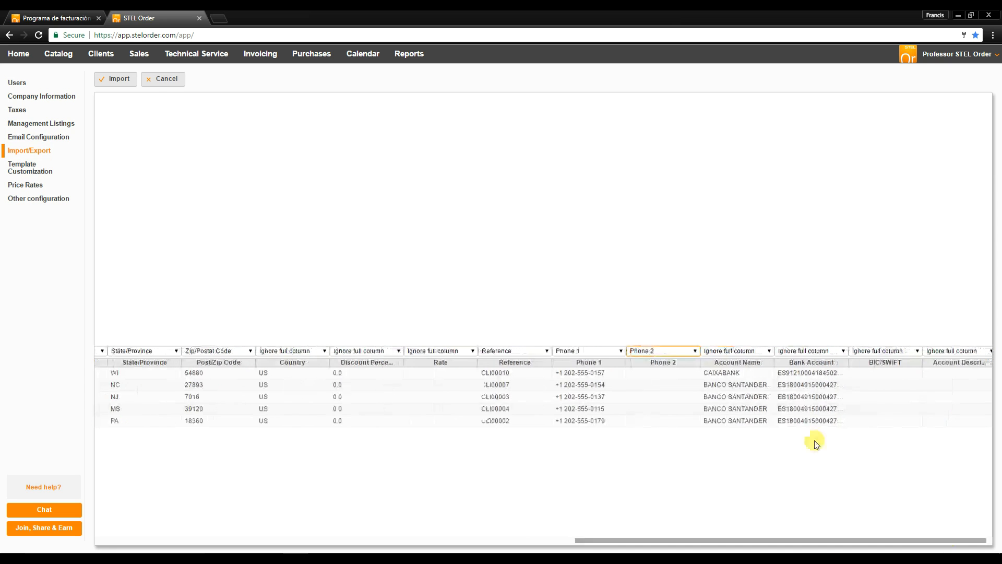
pyautogui.click(762, 351)
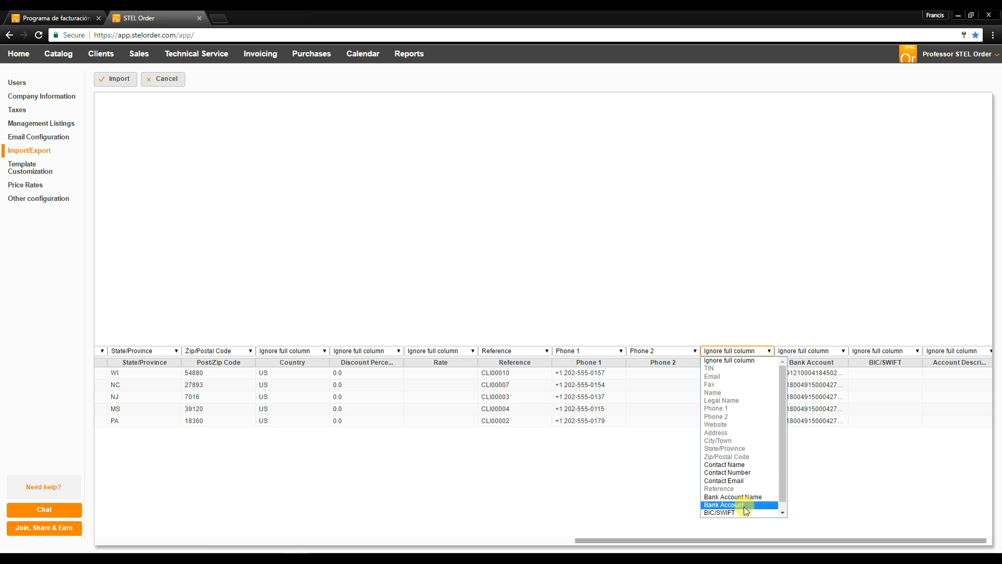
pyautogui.click(747, 497)
pyautogui.click(815, 351)
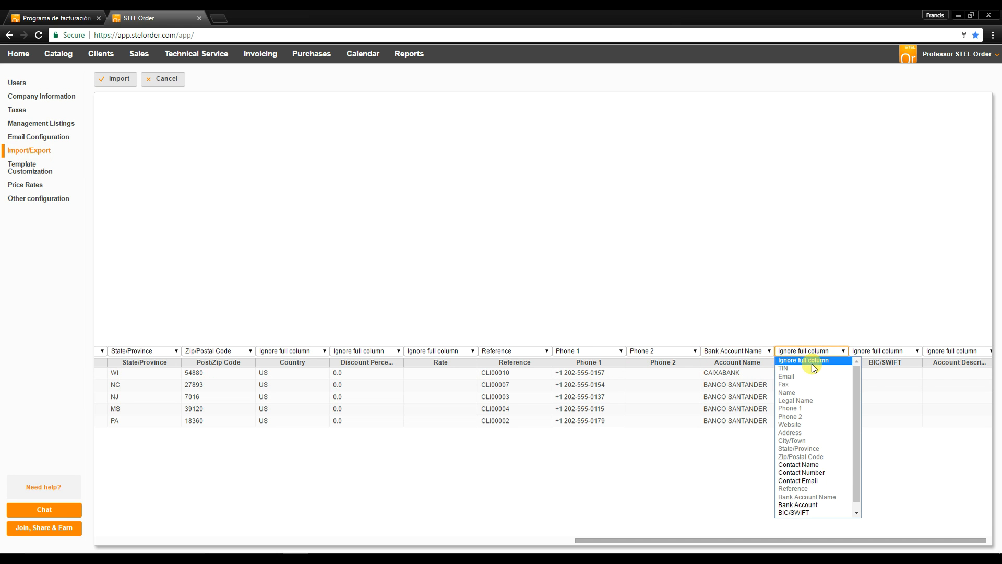
pyautogui.click(810, 502)
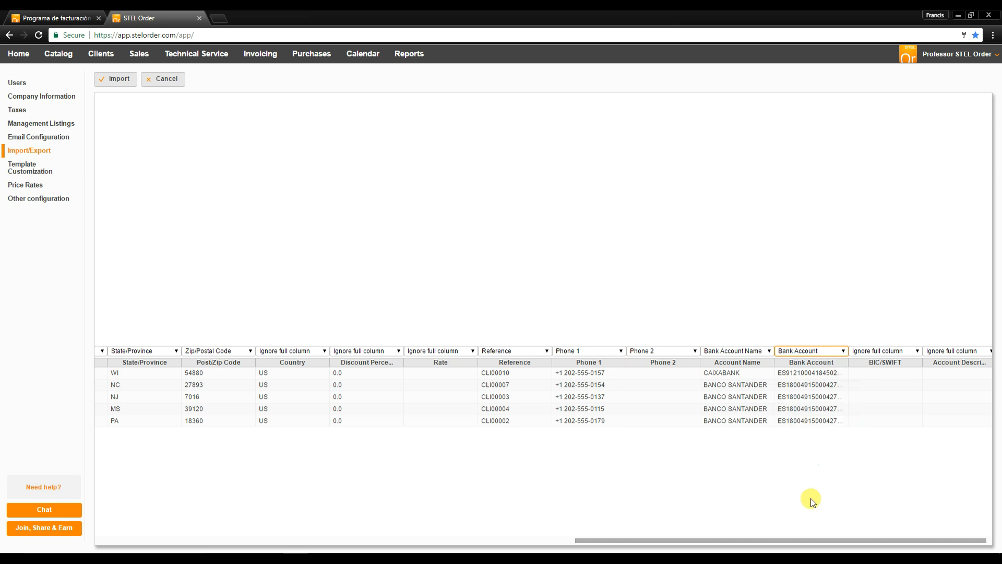
pyautogui.click(893, 351)
pyautogui.click(888, 491)
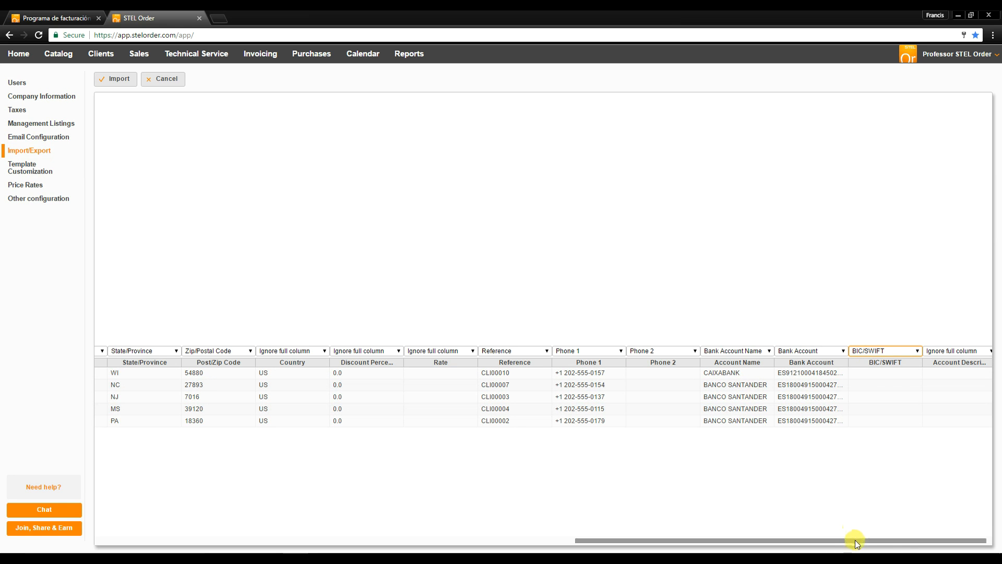
pyautogui.moveTo(859, 540); pyautogui.dragTo(306, 479)
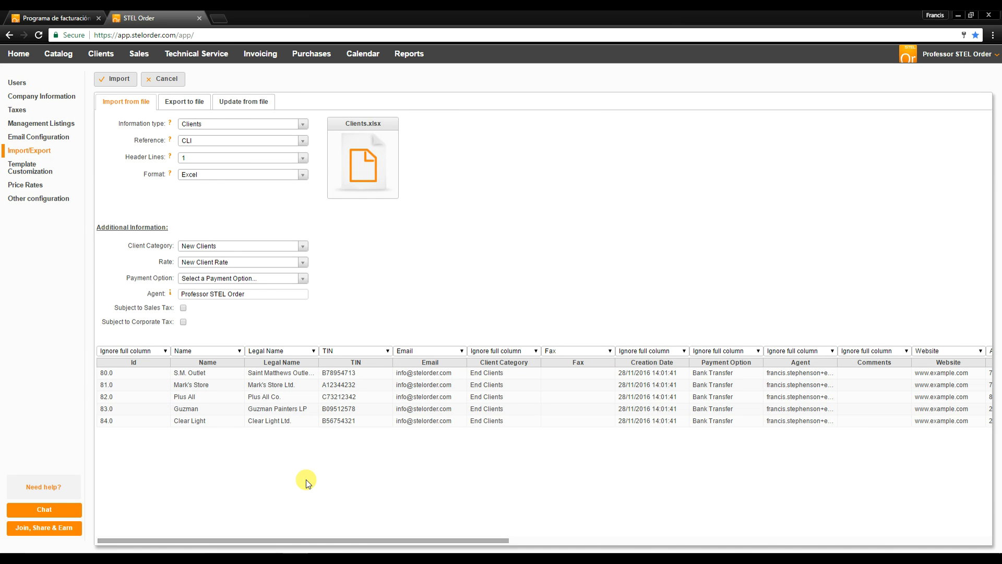
pyautogui.click(336, 397)
pyautogui.click(113, 84)
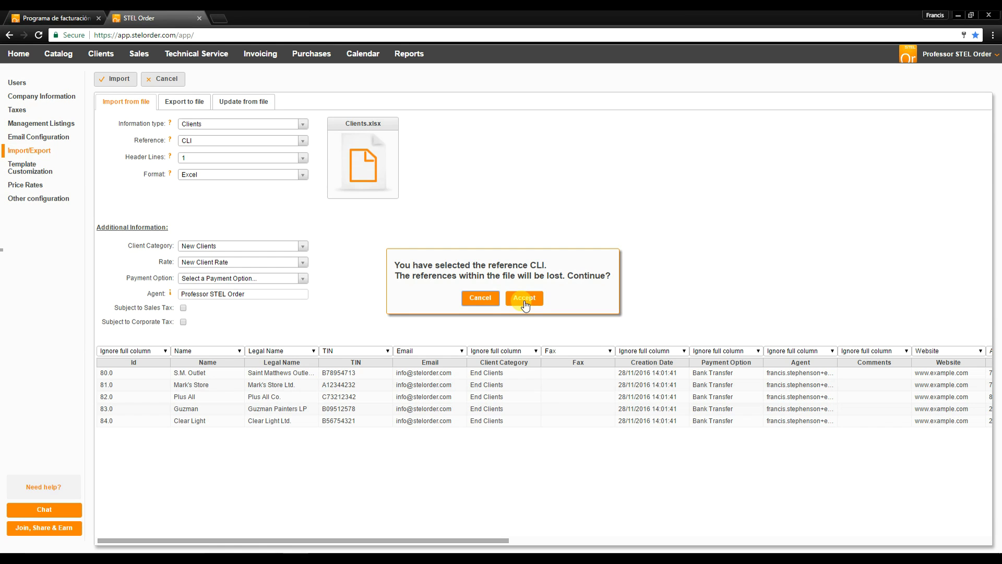
pyautogui.click(493, 302)
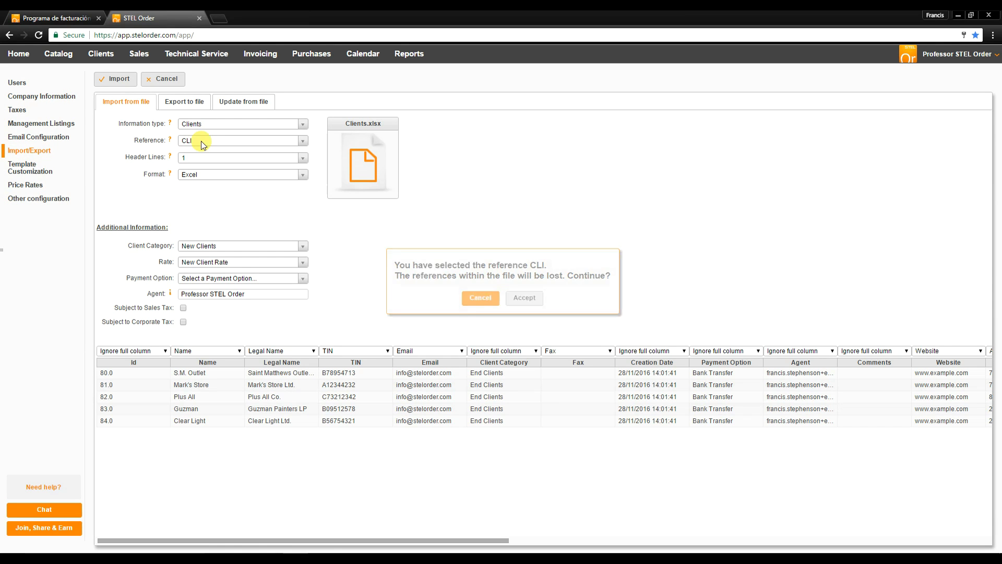
# - Set the import's reference to MANUAL and import the clients from Clients.xlsx
pyautogui.click(202, 140)
pyautogui.click(206, 161)
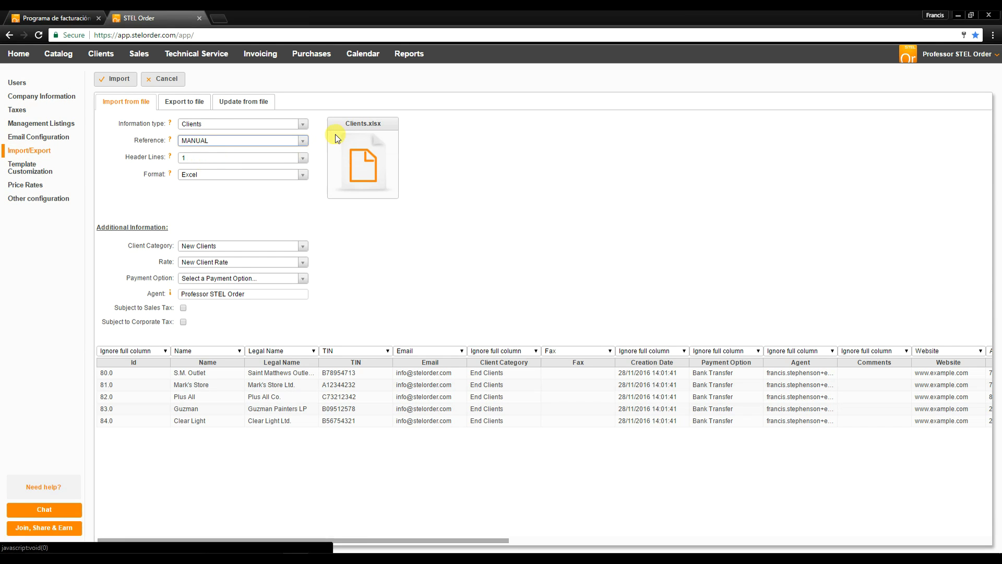
pyautogui.click(346, 162)
pyautogui.click(452, 272)
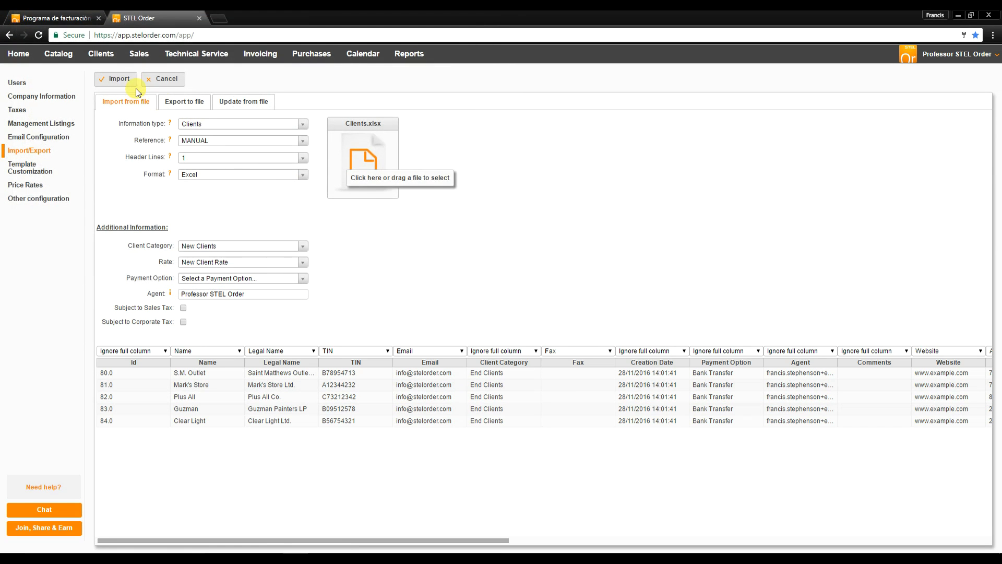
pyautogui.click(119, 79)
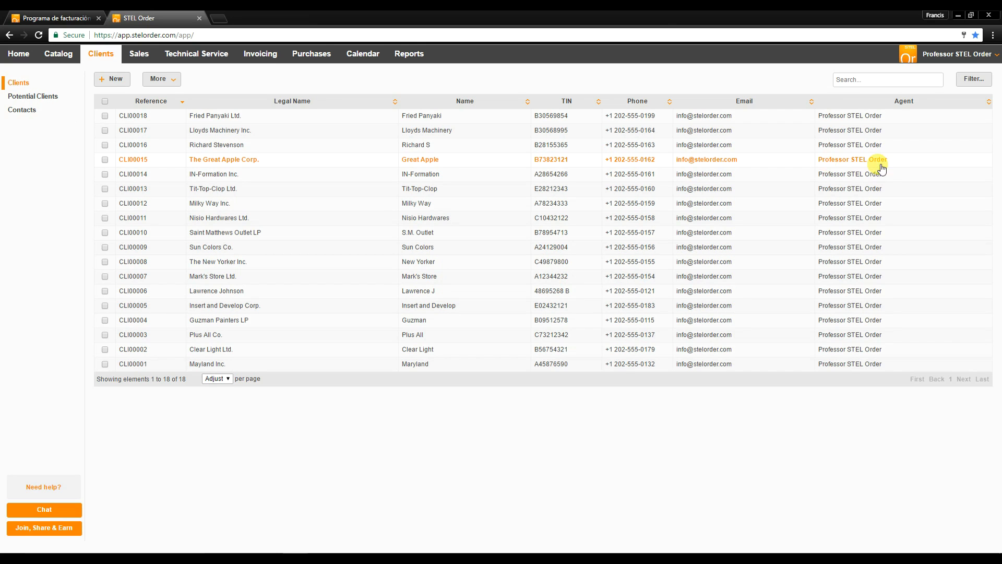
# - Review the imported Lloyds Machinery Inc. client's general and bank account details, and return to the client list
pyautogui.click(255, 129)
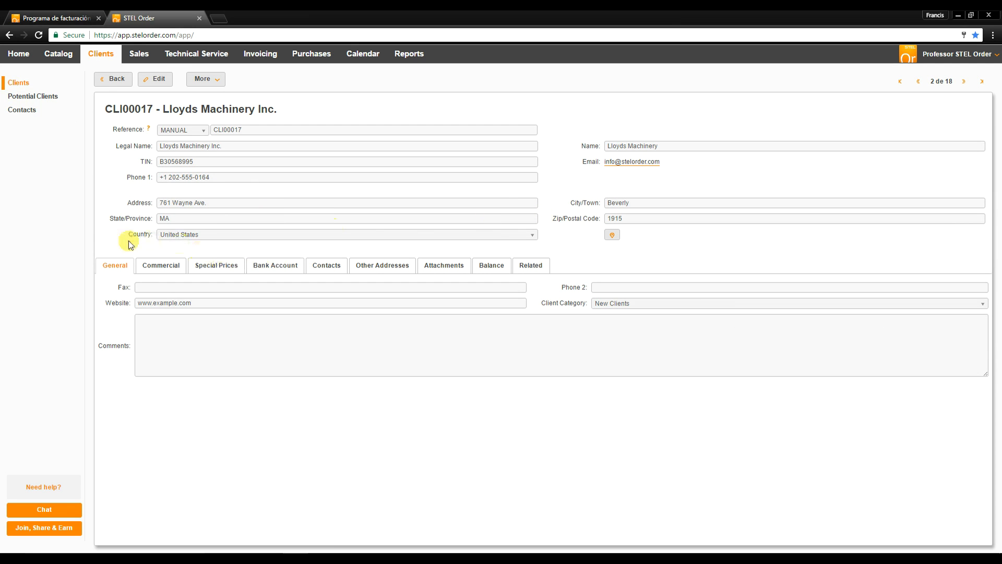
pyautogui.click(261, 266)
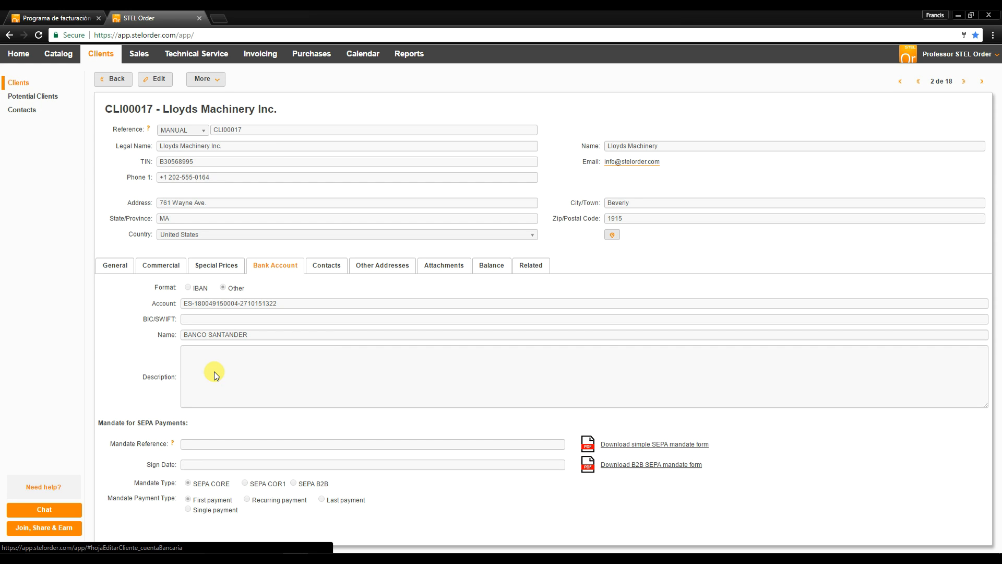
pyautogui.click(119, 83)
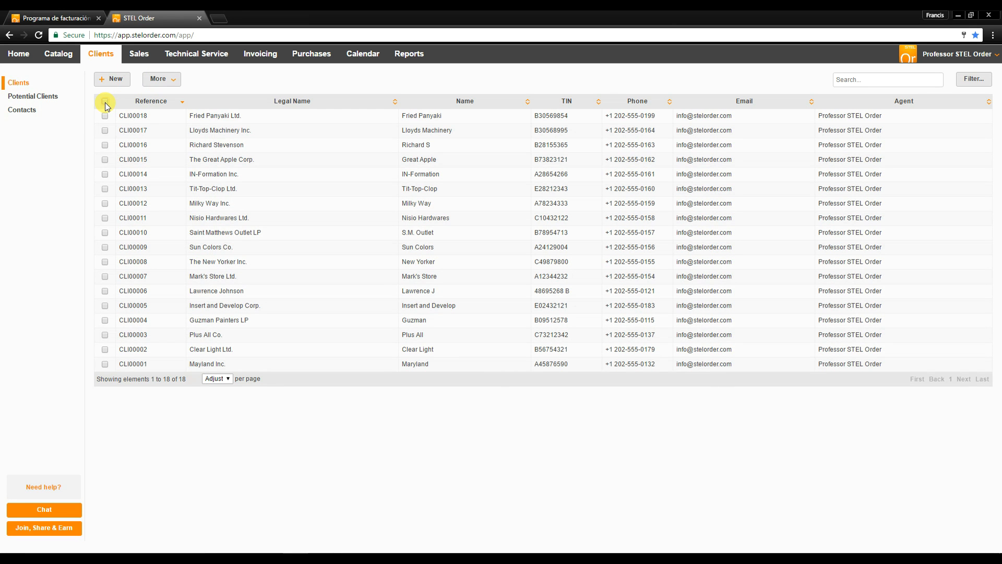
# - Select all clients in the list and check which export formats are offered for them
pyautogui.click(158, 79)
pyautogui.moveTo(167, 113)
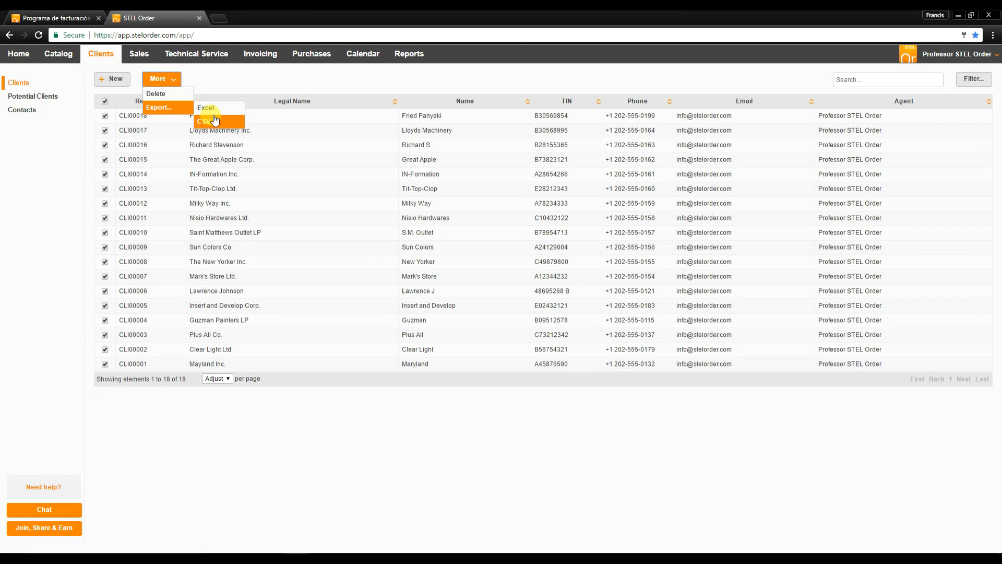
pyautogui.click(219, 84)
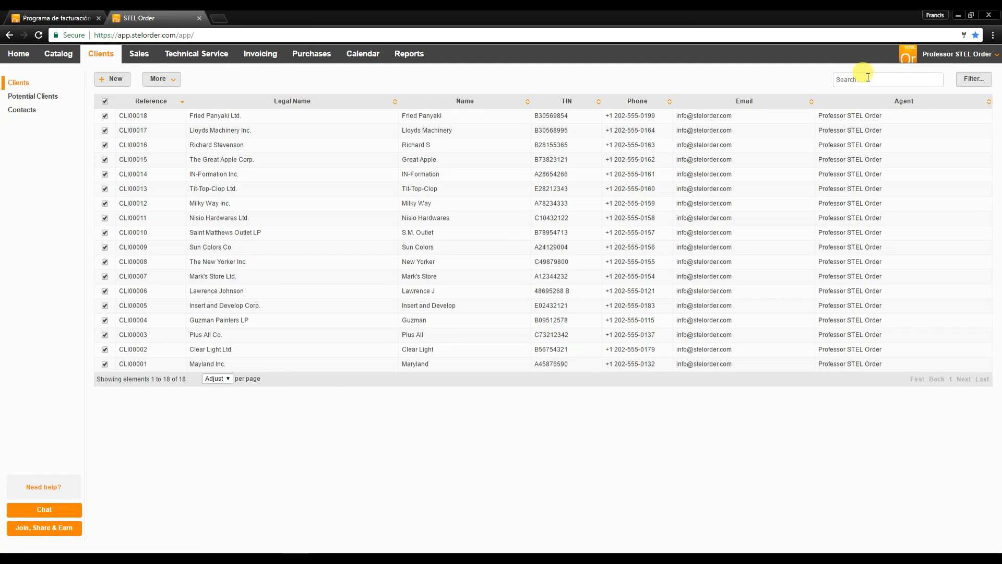
# - Set up an export to file in the Import/Export settings with information type Clients and format Excel
pyautogui.click(955, 55)
pyautogui.click(934, 94)
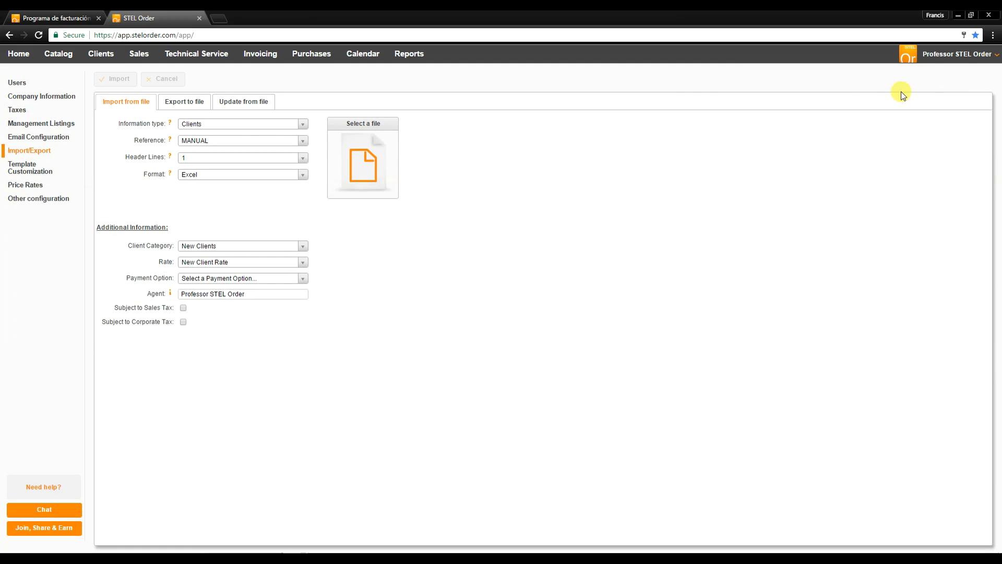
pyautogui.click(182, 102)
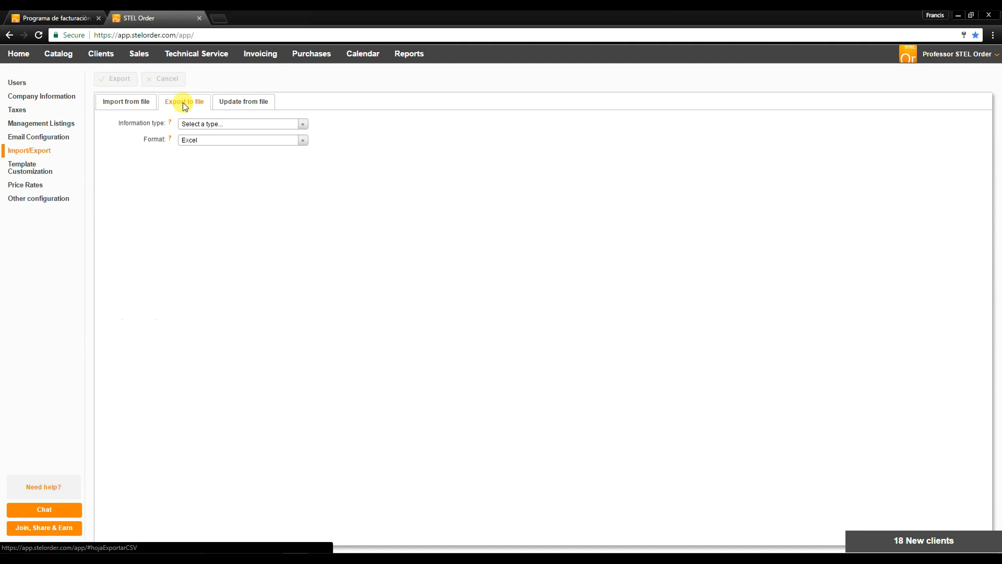
pyautogui.click(222, 125)
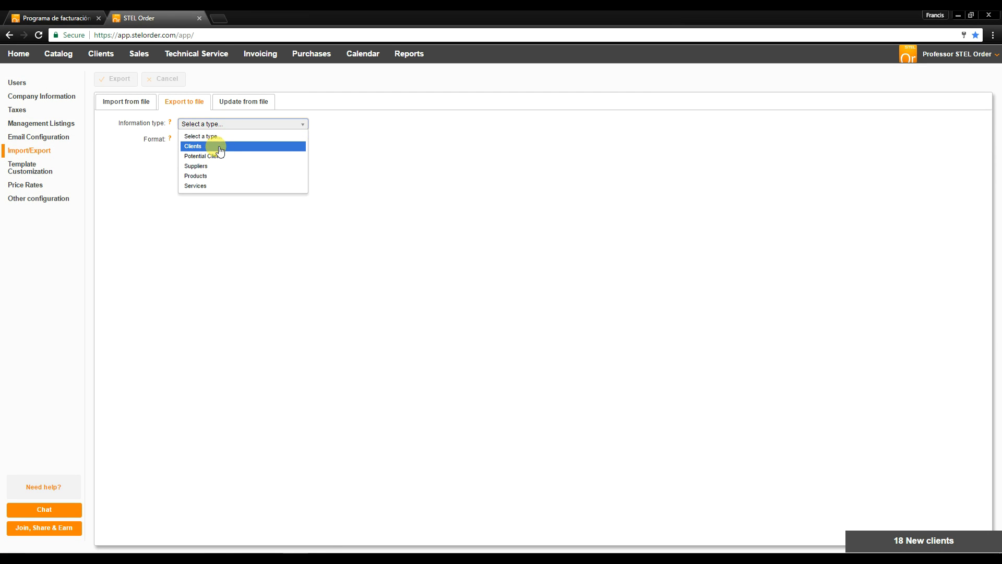
pyautogui.click(218, 147)
pyautogui.click(214, 142)
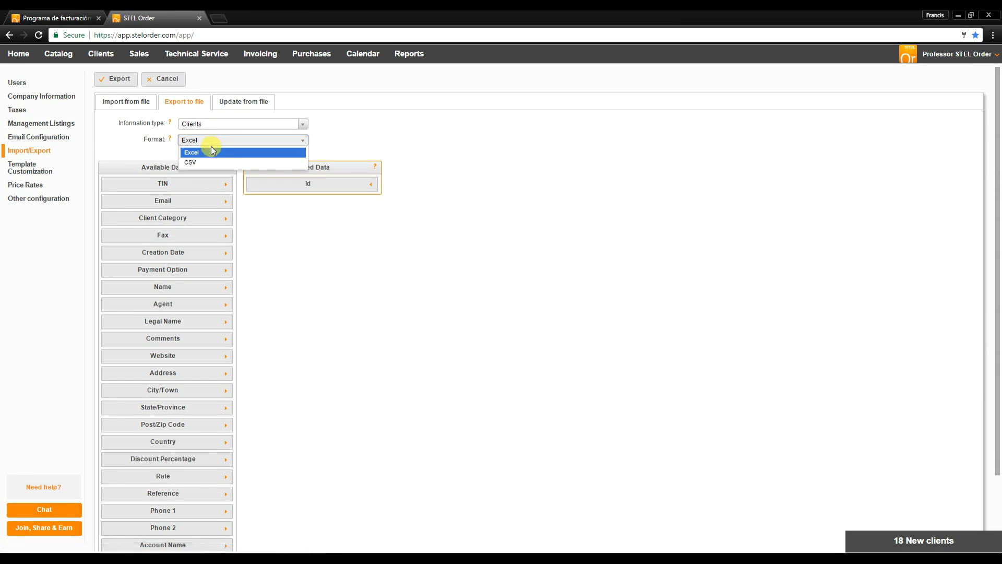
pyautogui.click(217, 152)
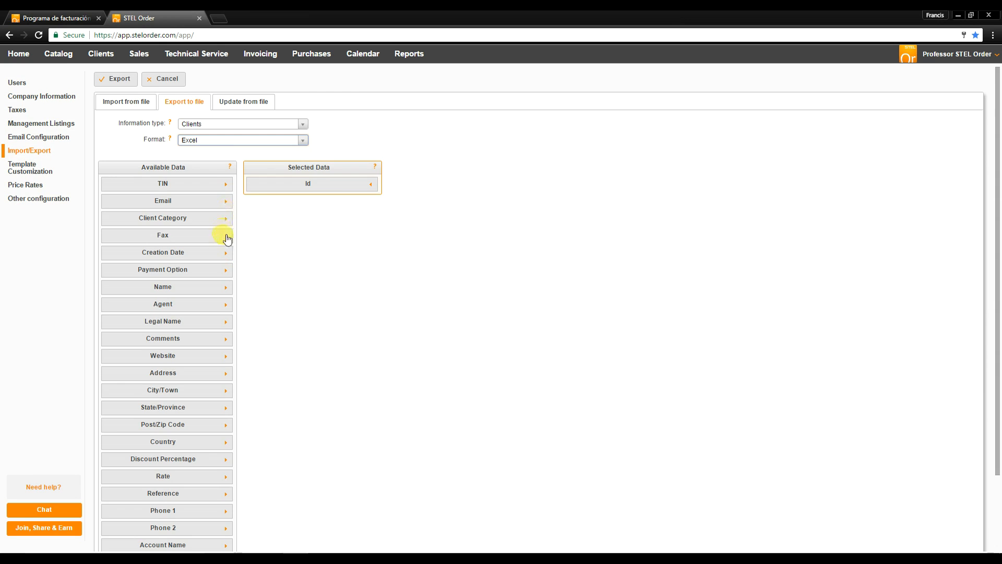
pyautogui.scroll(-3, 218, 254)
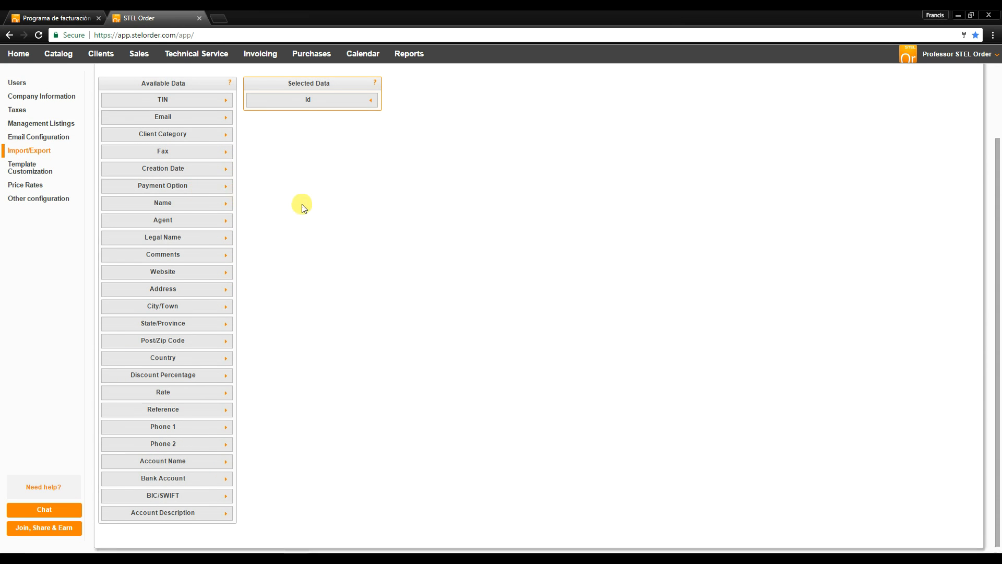
pyautogui.scroll(1, 302, 205)
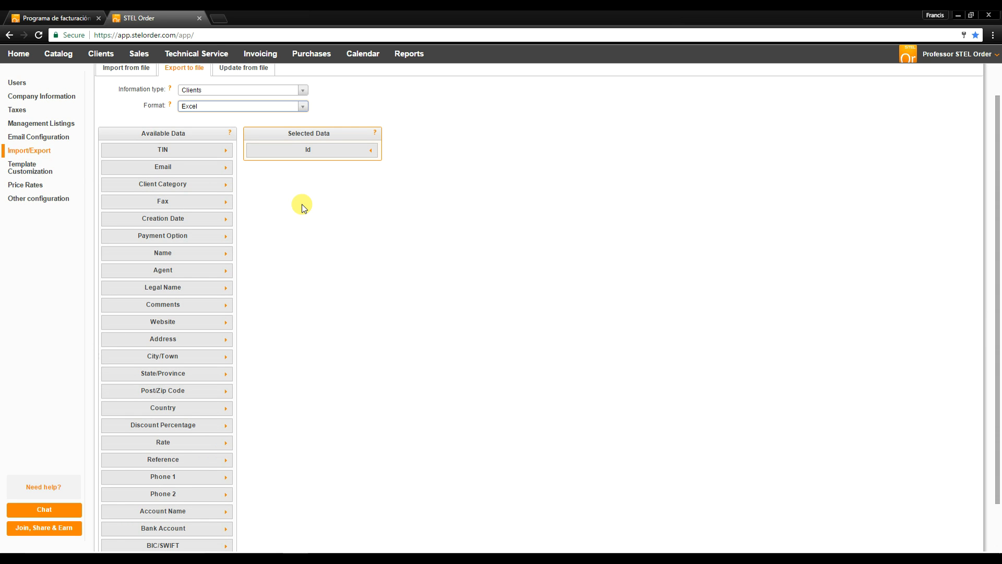
# - Add Name, Legal Name, Address, City/Town, State/Province, Post/Zip Code and Country to the export's selected data
pyautogui.click(187, 254)
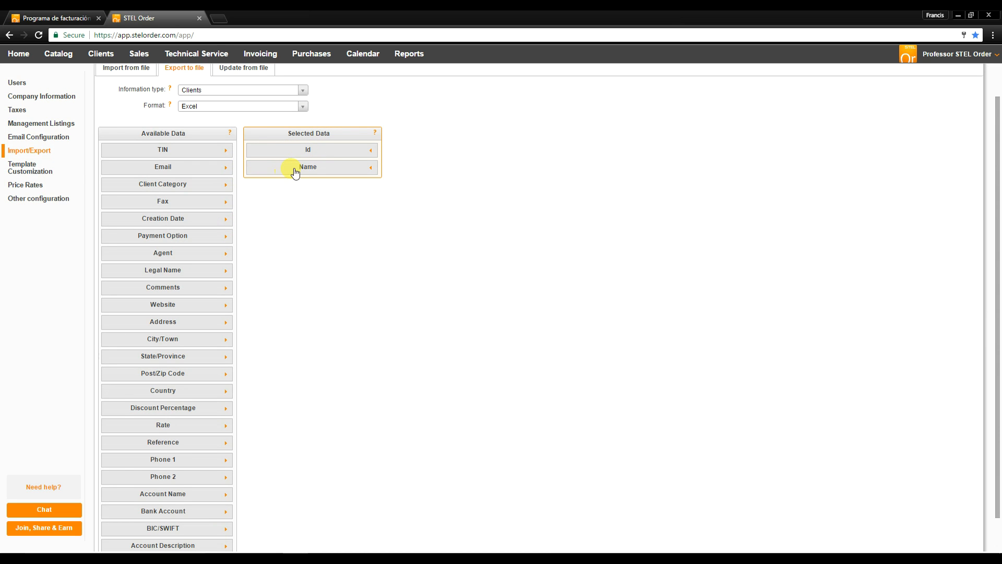
pyautogui.click(174, 276)
pyautogui.click(183, 304)
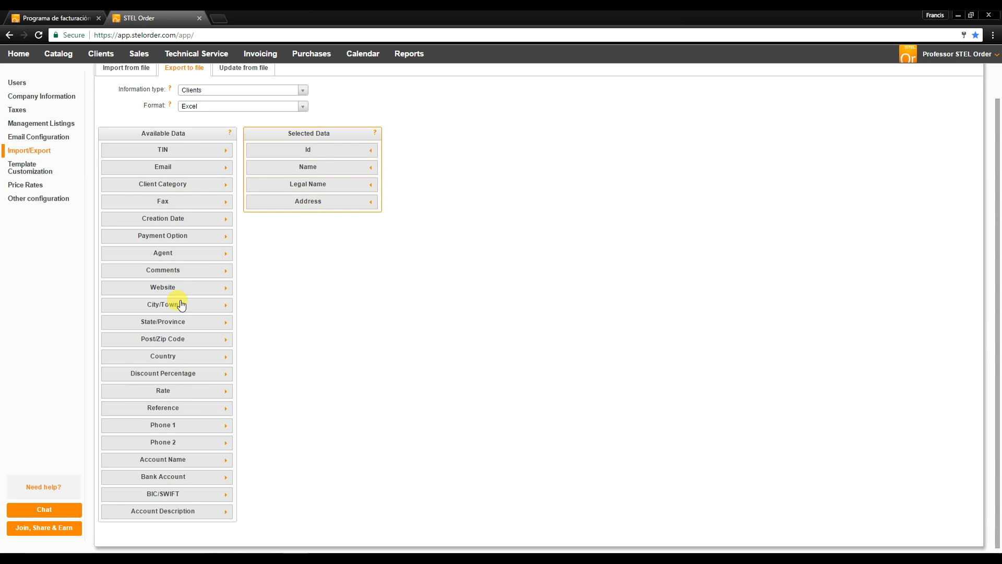
pyautogui.click(182, 305)
pyautogui.click(181, 320)
pyautogui.click(186, 341)
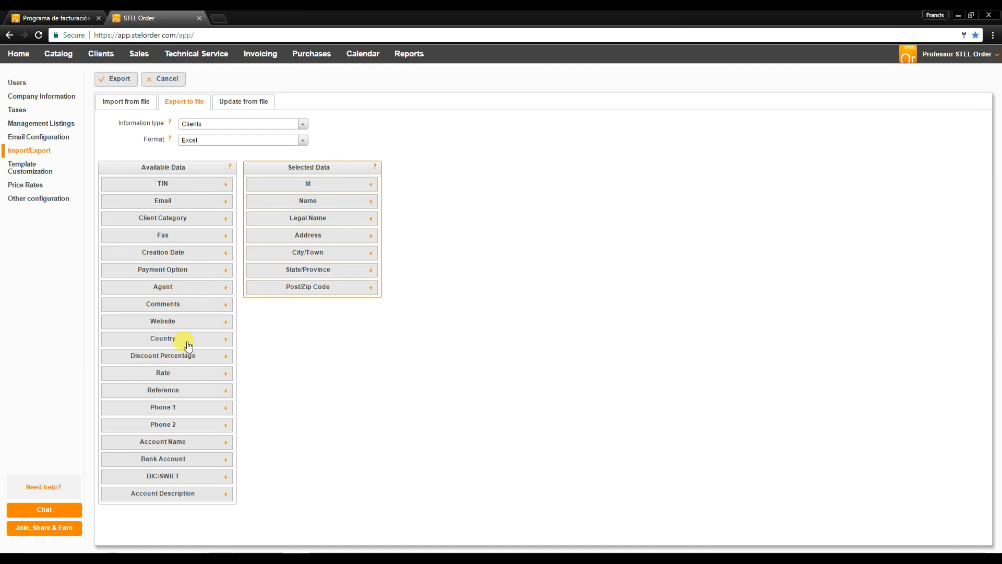
pyautogui.click(189, 340)
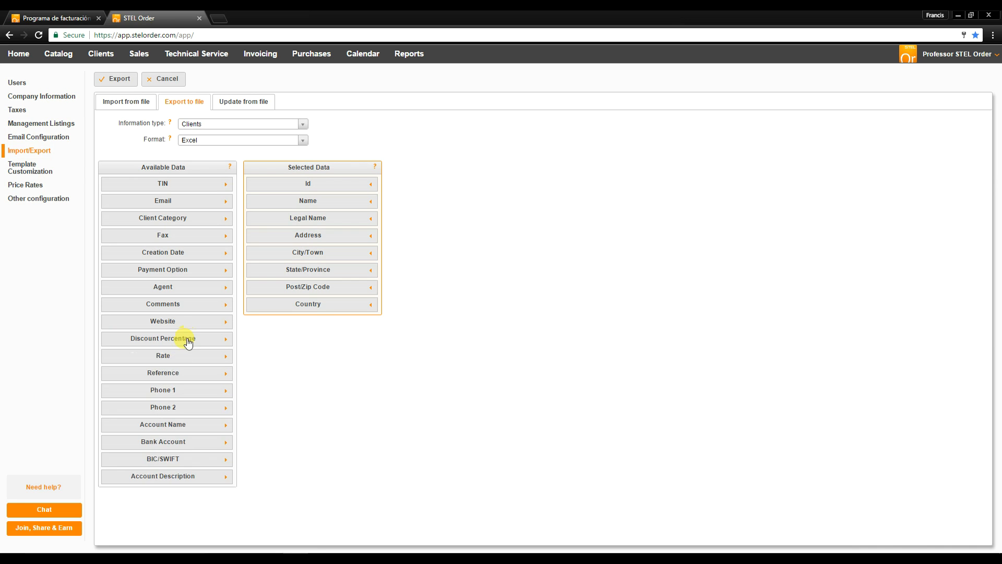
# - Add Phone 1, Phone 2 and Email to the selected data and export the clients to the Excel file
pyautogui.click(186, 386)
pyautogui.click(183, 391)
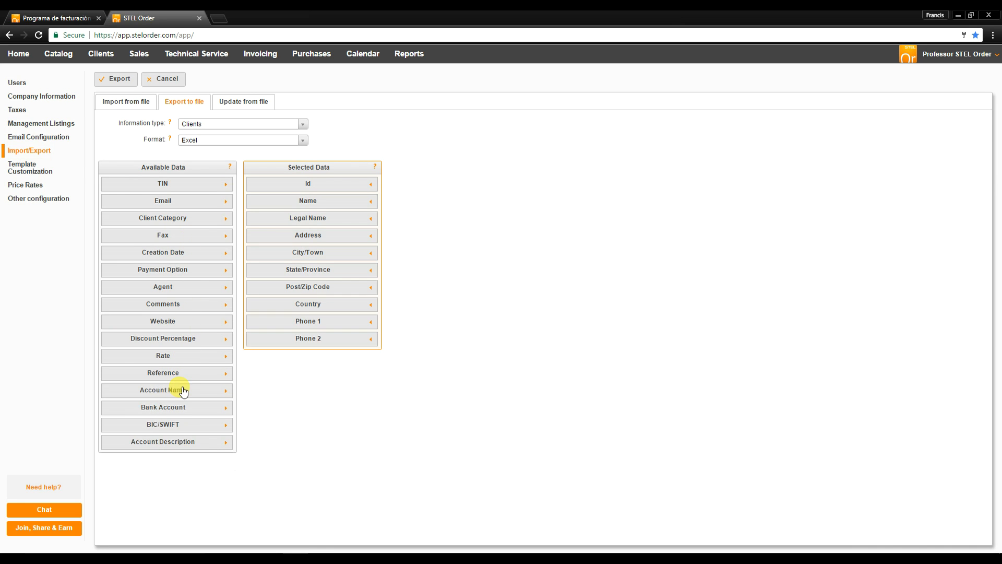
pyautogui.click(182, 206)
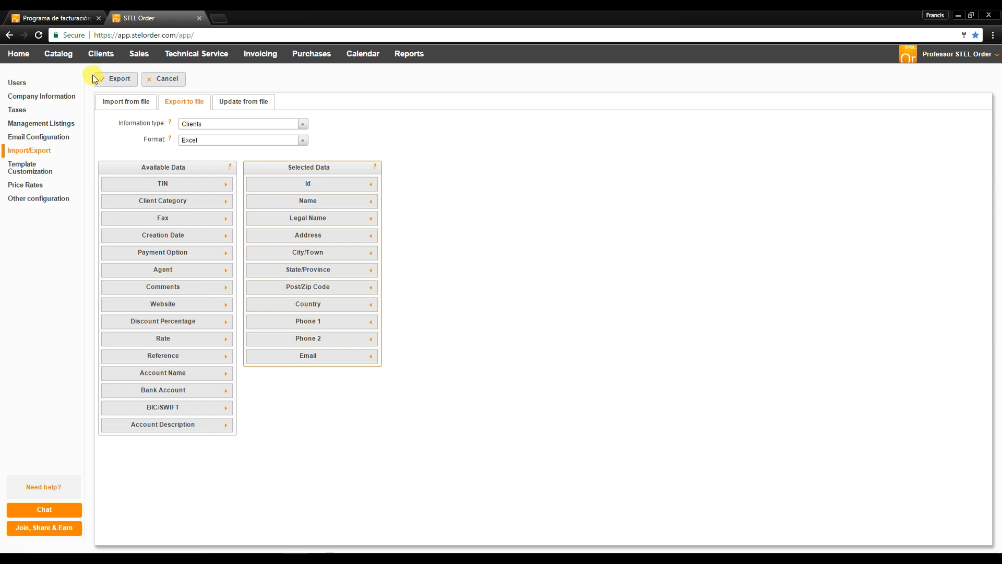
pyautogui.click(113, 83)
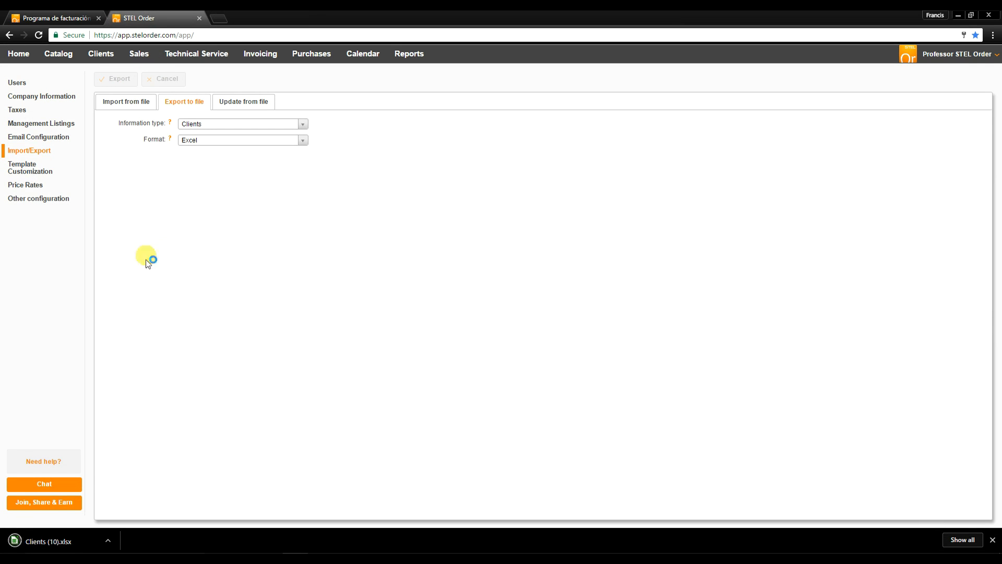
# - Open the exported Clients (10).xlsx in LibreOffice Calc, discarding the recovery data of uk_new (1).xlsx
pyautogui.click(70, 546)
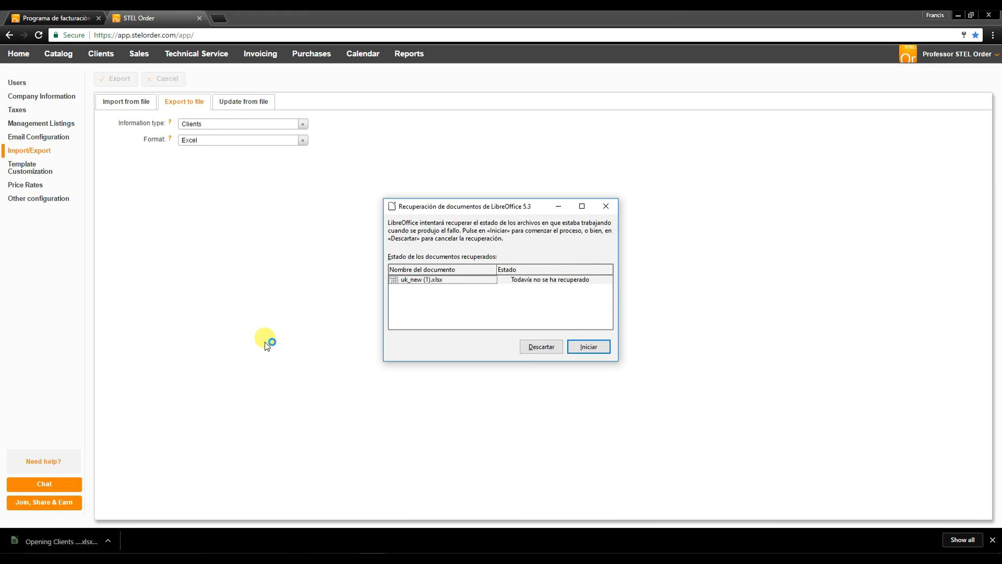
pyautogui.click(544, 346)
pyautogui.click(593, 304)
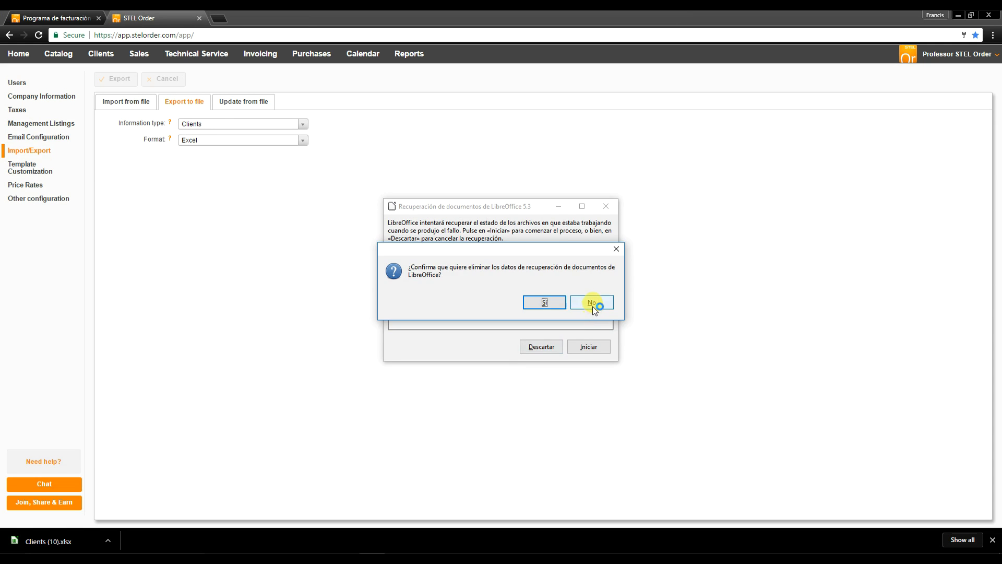
pyautogui.click(541, 349)
pyautogui.click(562, 305)
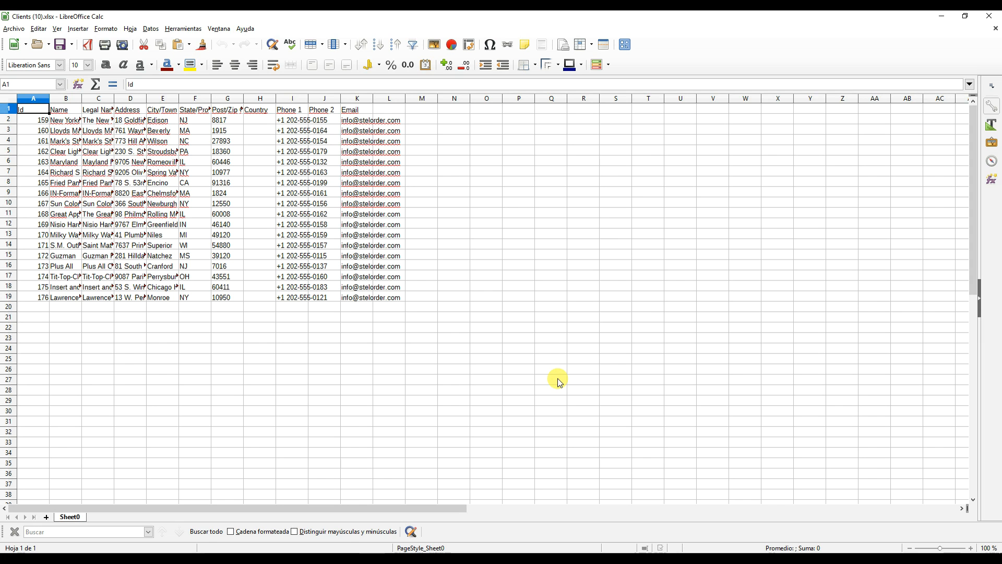
# - Fit the Id, Name, Legal Name, Address, City/Town, State/Province, Post/Zip Code, Phone 1 and Email columns to their contents to read the exported data
pyautogui.doubleClick(50, 99)
pyautogui.doubleClick(65, 99)
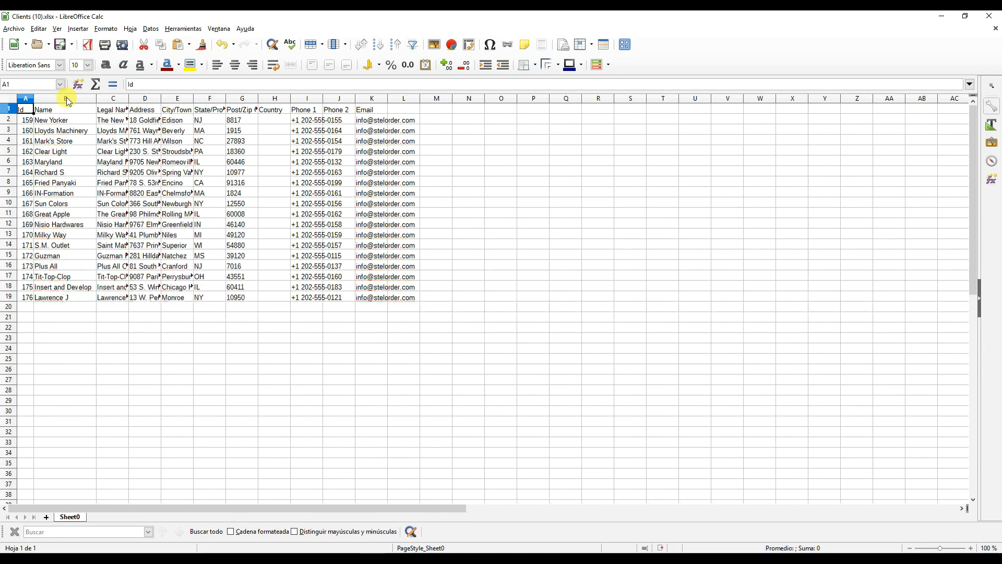
pyautogui.doubleClick(128, 98)
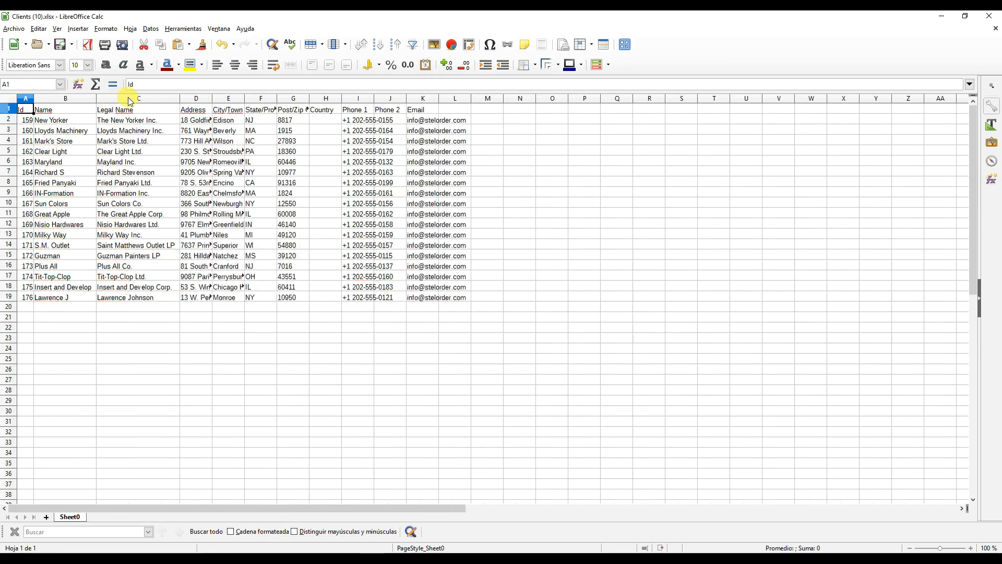
pyautogui.doubleClick(211, 99)
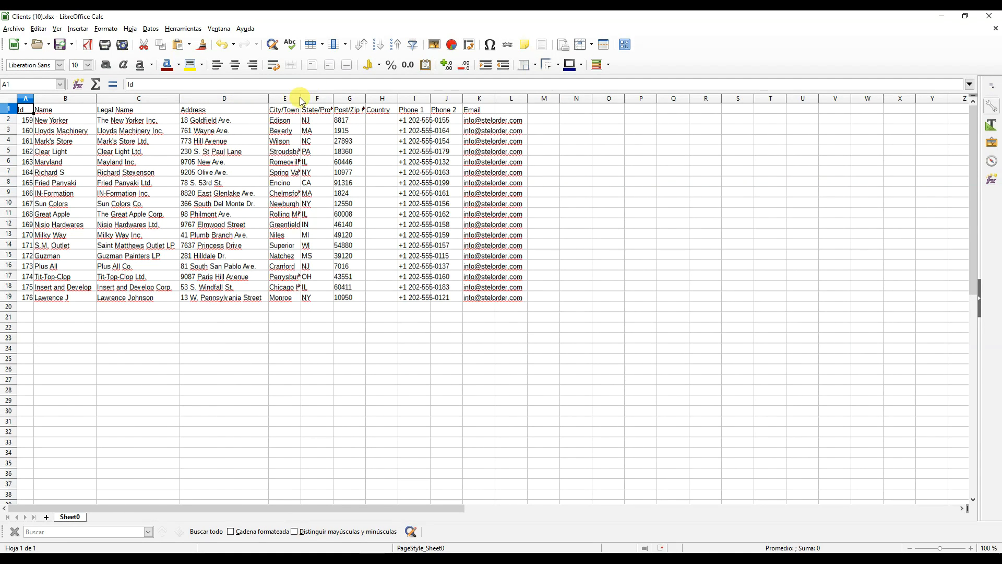
pyautogui.doubleClick(301, 98)
pyautogui.doubleClick(357, 99)
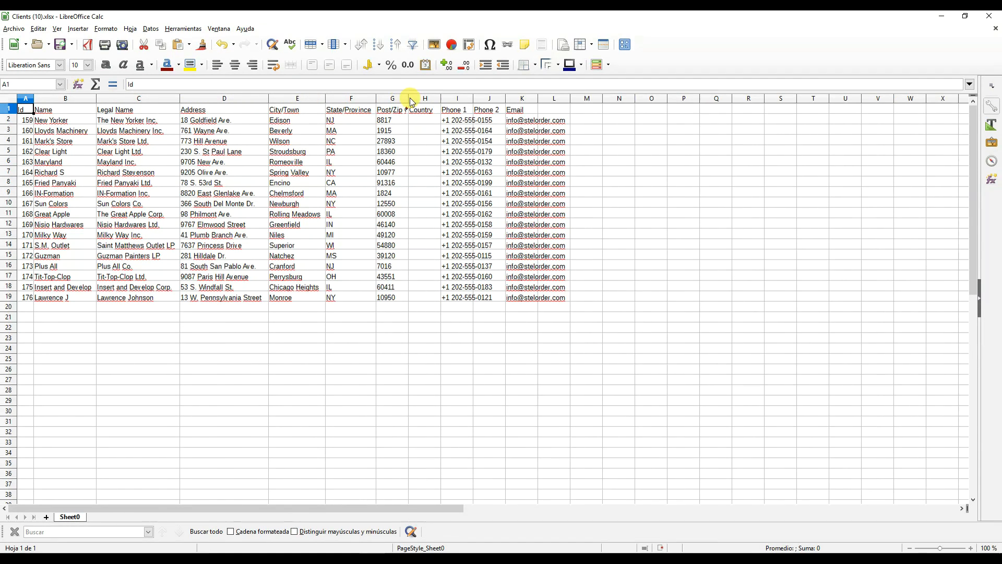
pyautogui.doubleClick(409, 99)
pyautogui.doubleClick(483, 98)
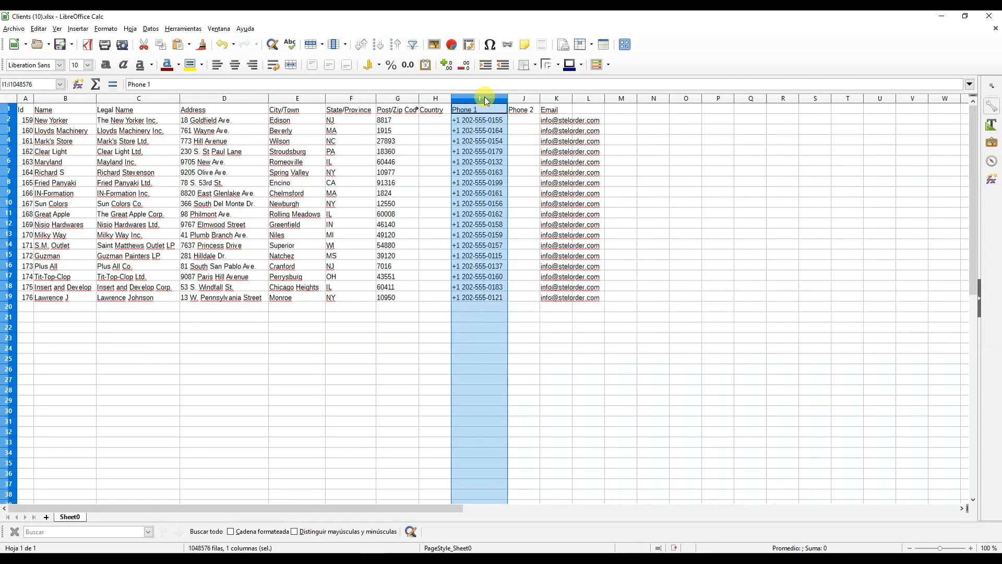
pyautogui.doubleClick(572, 98)
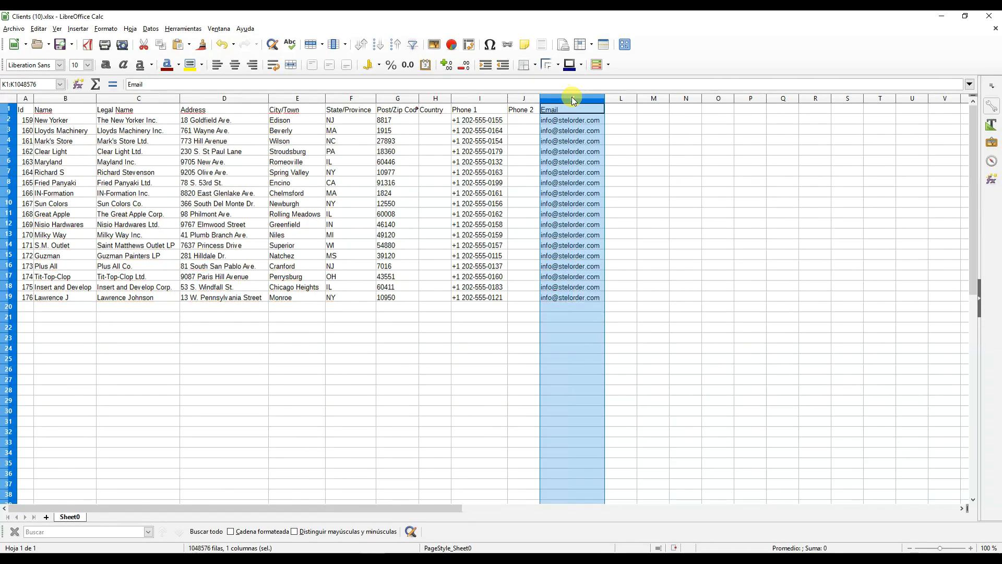
# - Close Clients (10).xlsx without saving the changes and return to STEL Order
pyautogui.click(386, 183)
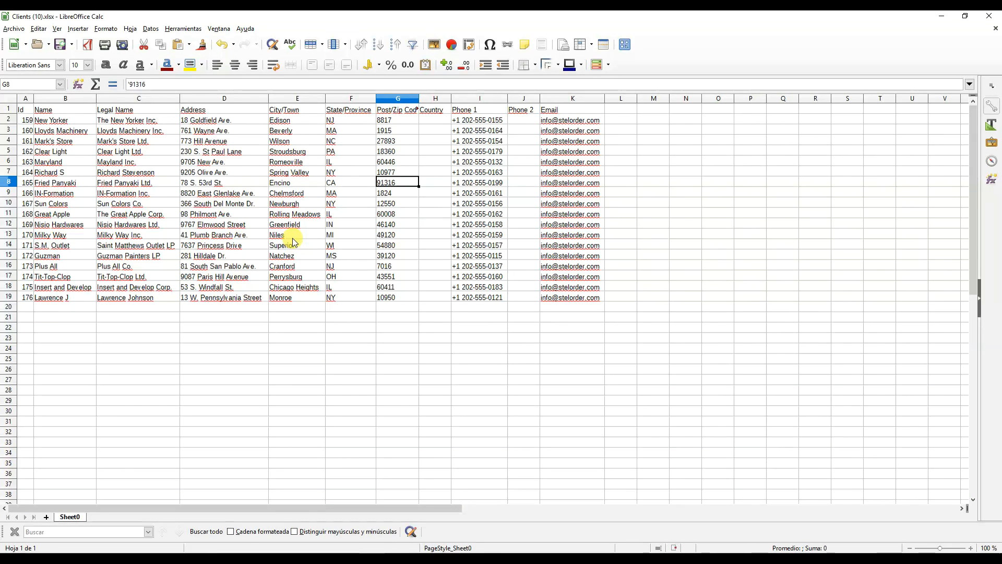
pyautogui.click(986, 19)
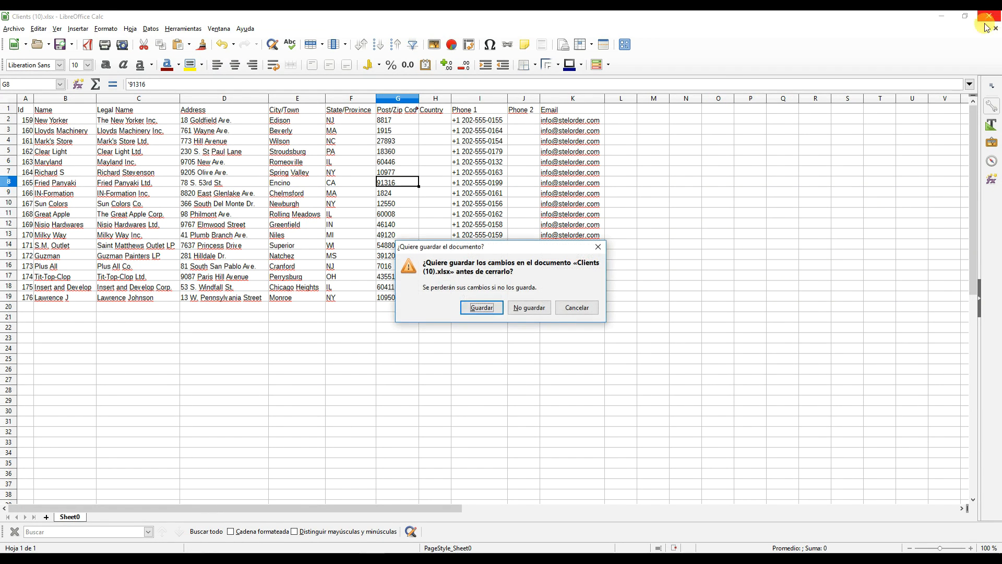
pyautogui.click(528, 307)
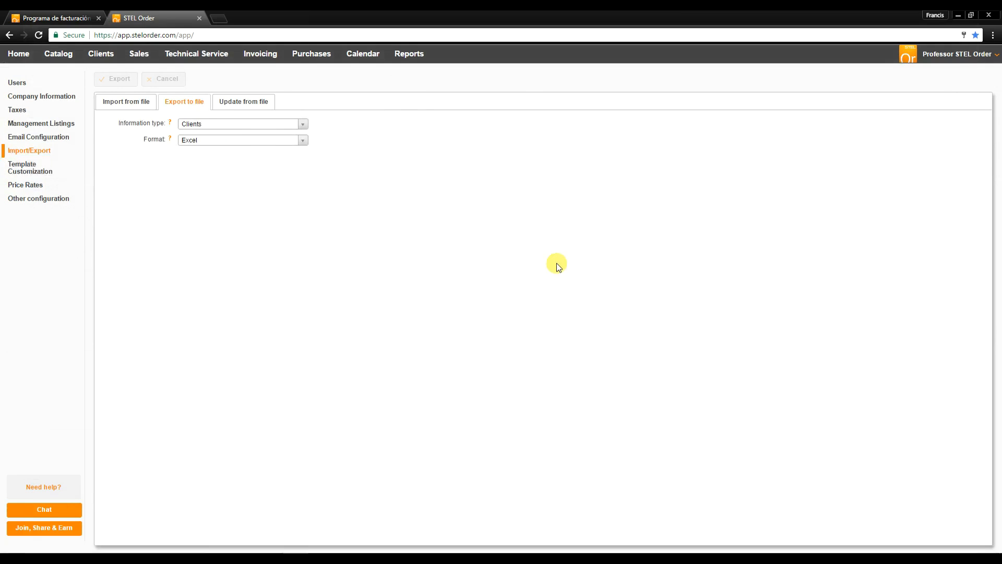
# - Review the options for importing from file and updating from file, and return to the home page
pyautogui.click(121, 108)
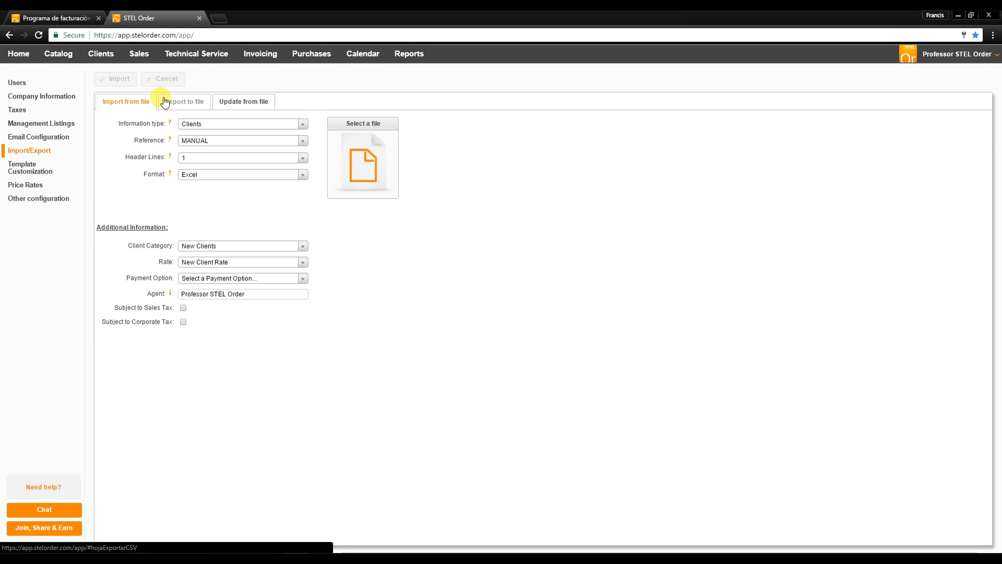
pyautogui.click(240, 101)
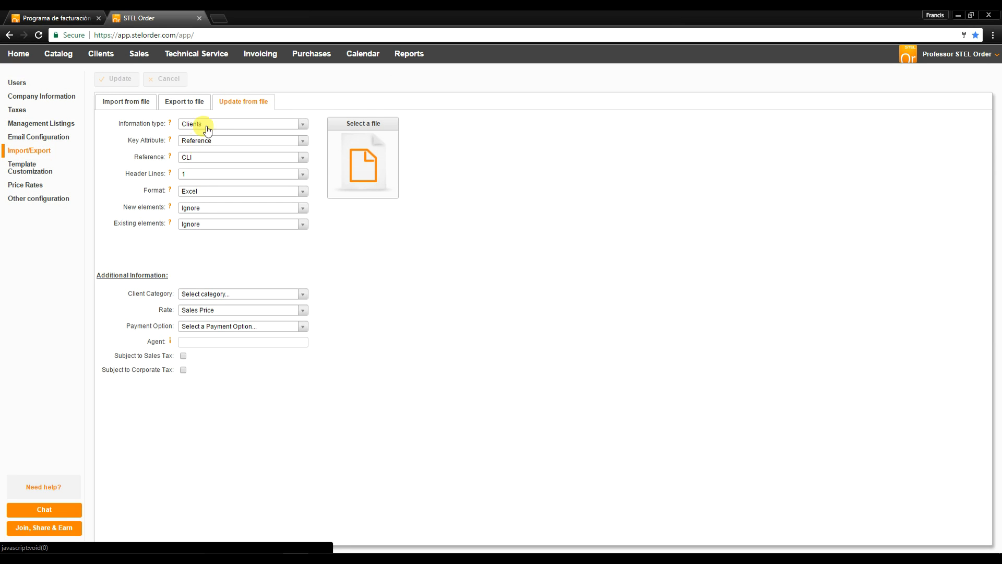
pyautogui.click(120, 101)
pyautogui.click(23, 62)
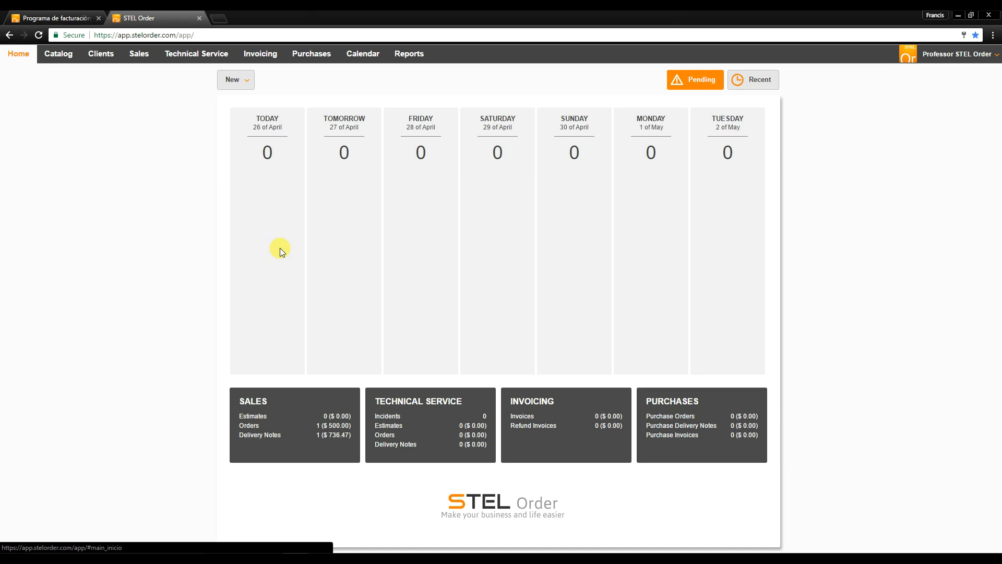